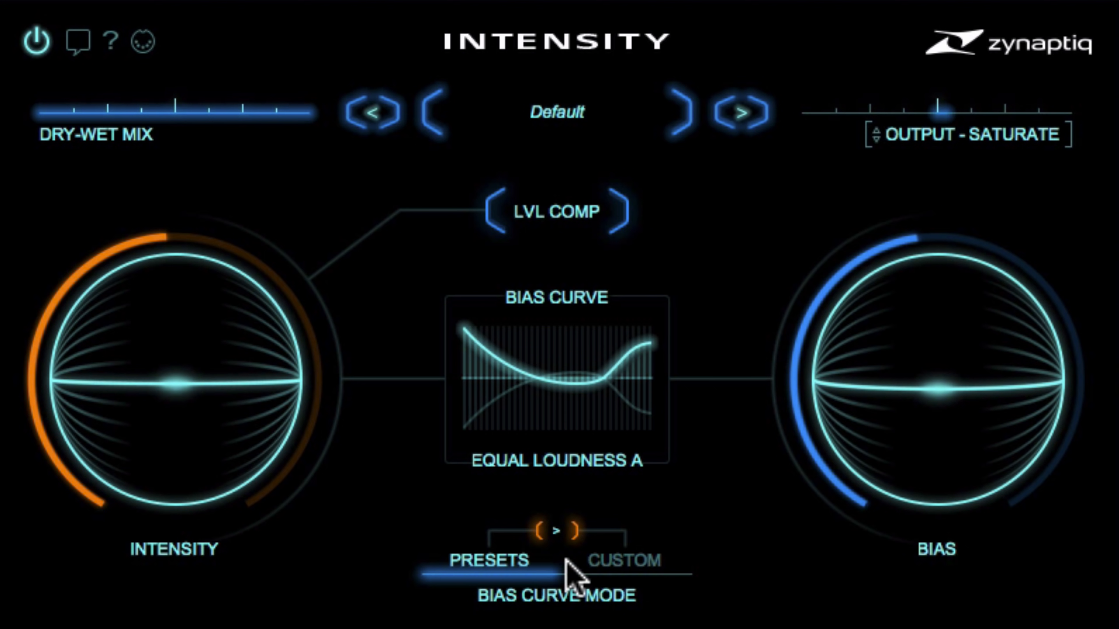
Switch the bias curve mode to Custom and adjust the lowest frequency band.
click(624, 562)
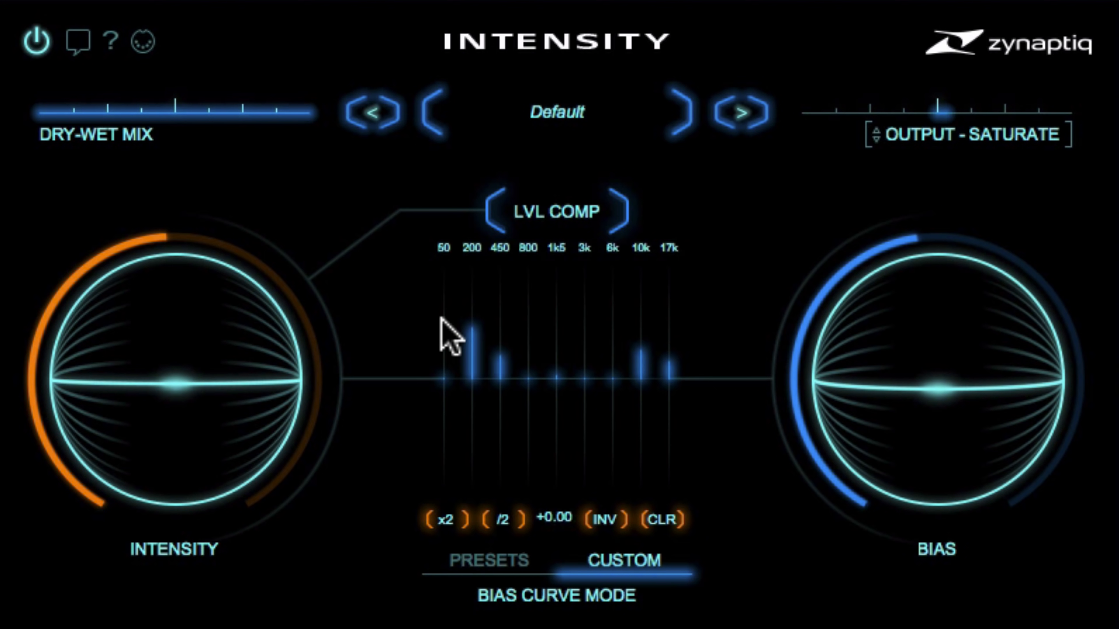
drag(462, 362, 452, 309)
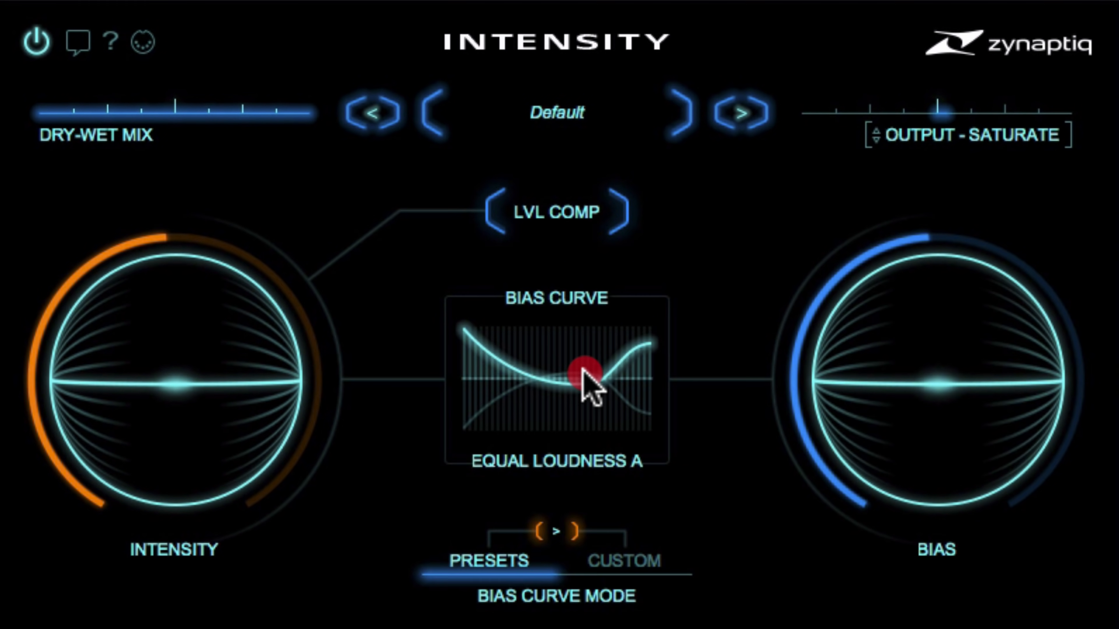
Set the bias curve to the HF Rolloff preset and lower the Intensity amount.
click(582, 372)
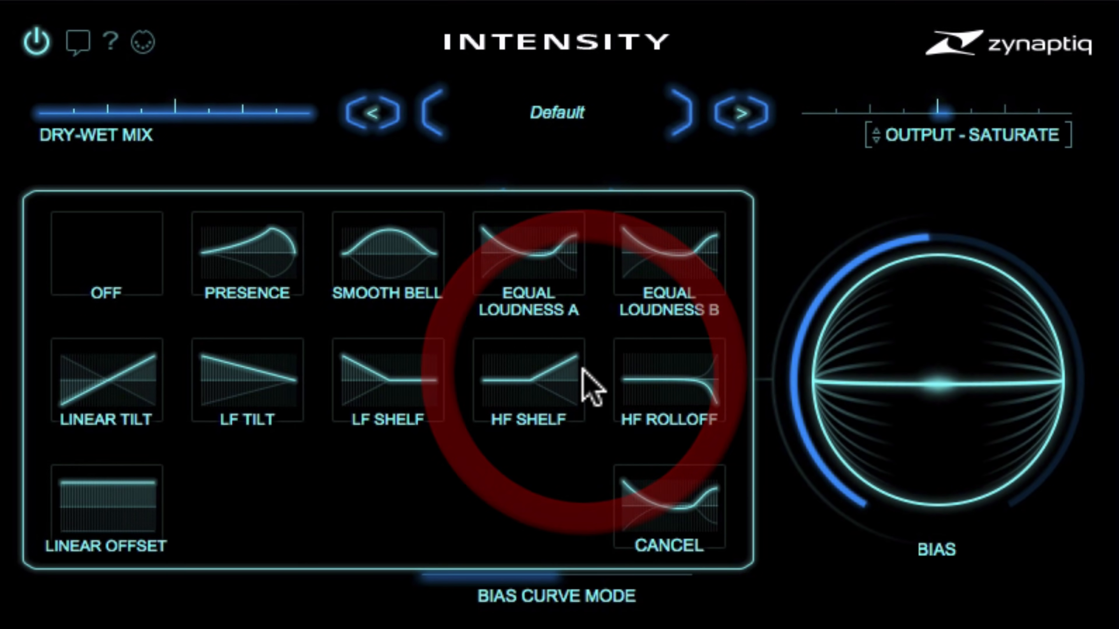
click(669, 382)
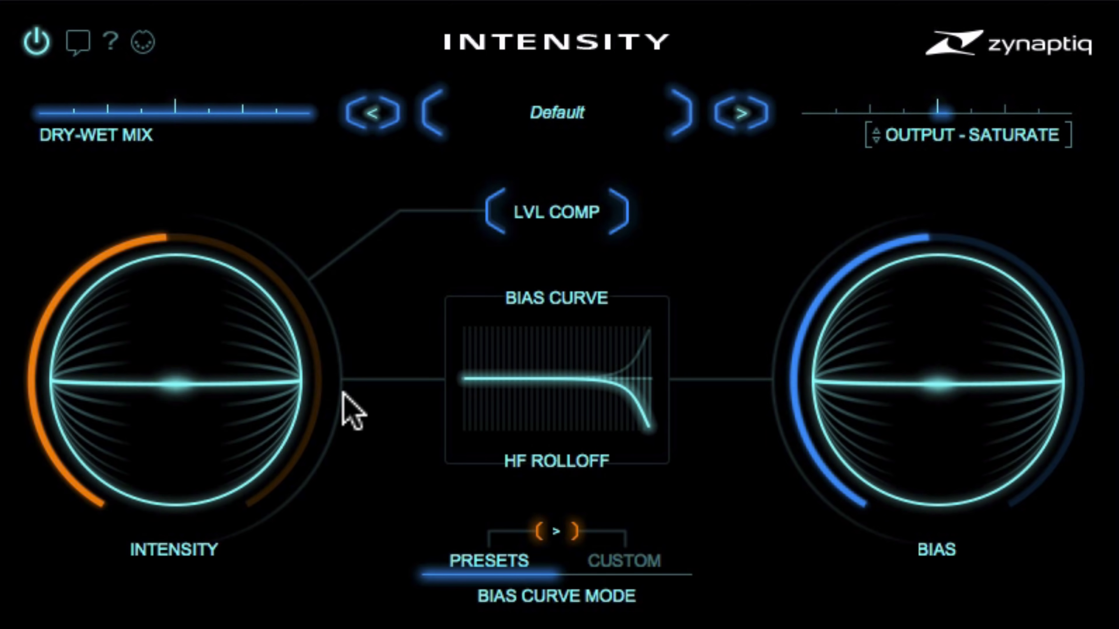
drag(260, 358, 181, 462)
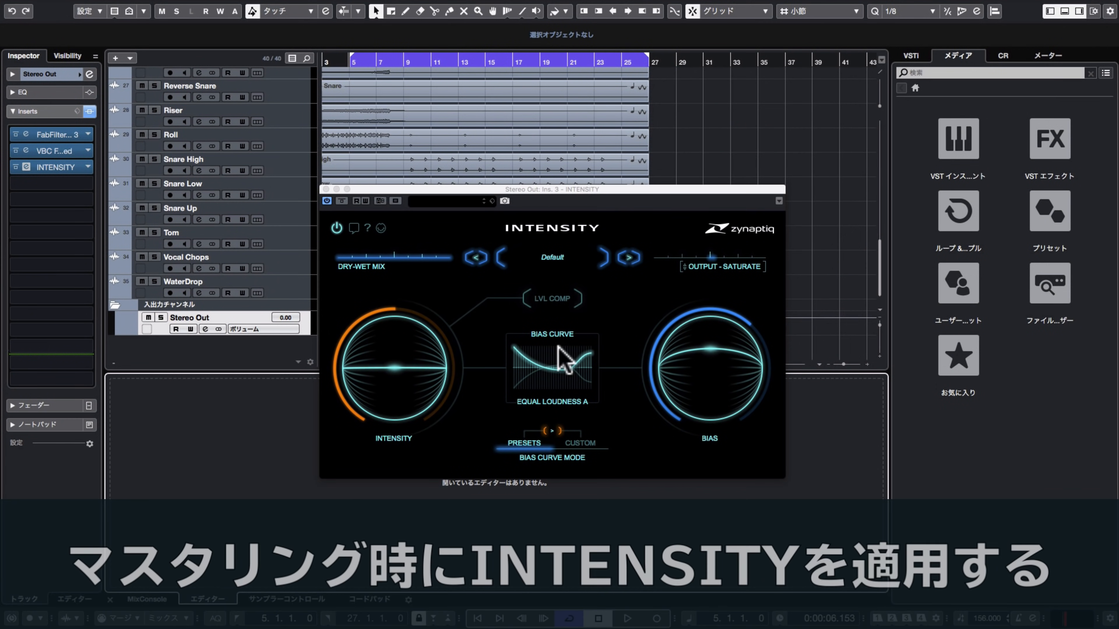
Stop playback, reactivate the bypassed INTENSITY insert, and play the song through it for comparison.
mouse_move(368, 369)
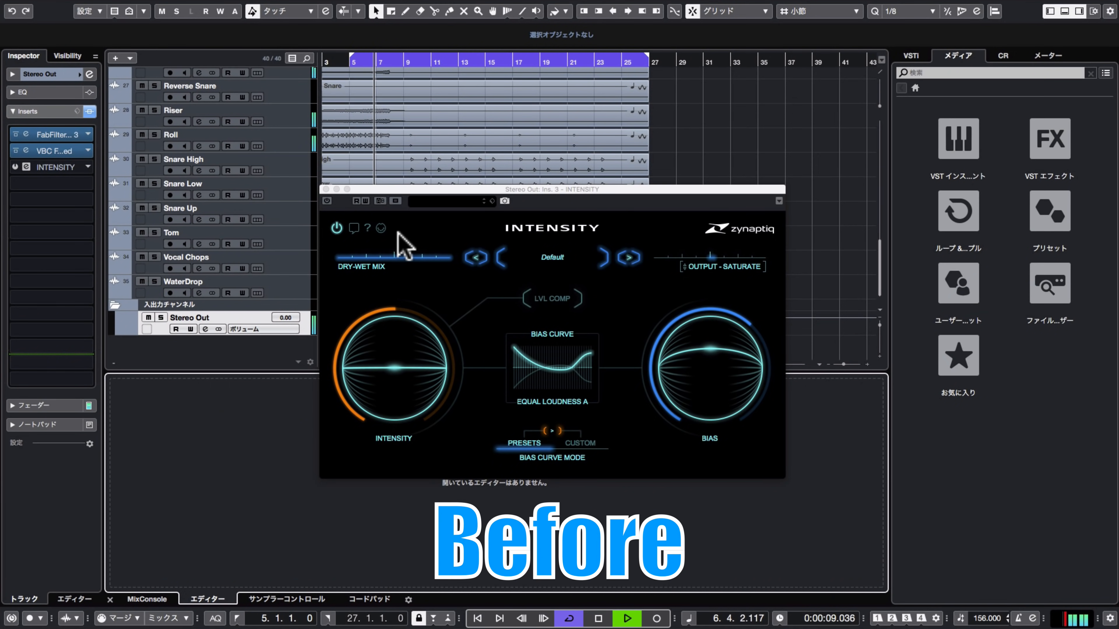
key(space)
click(327, 201)
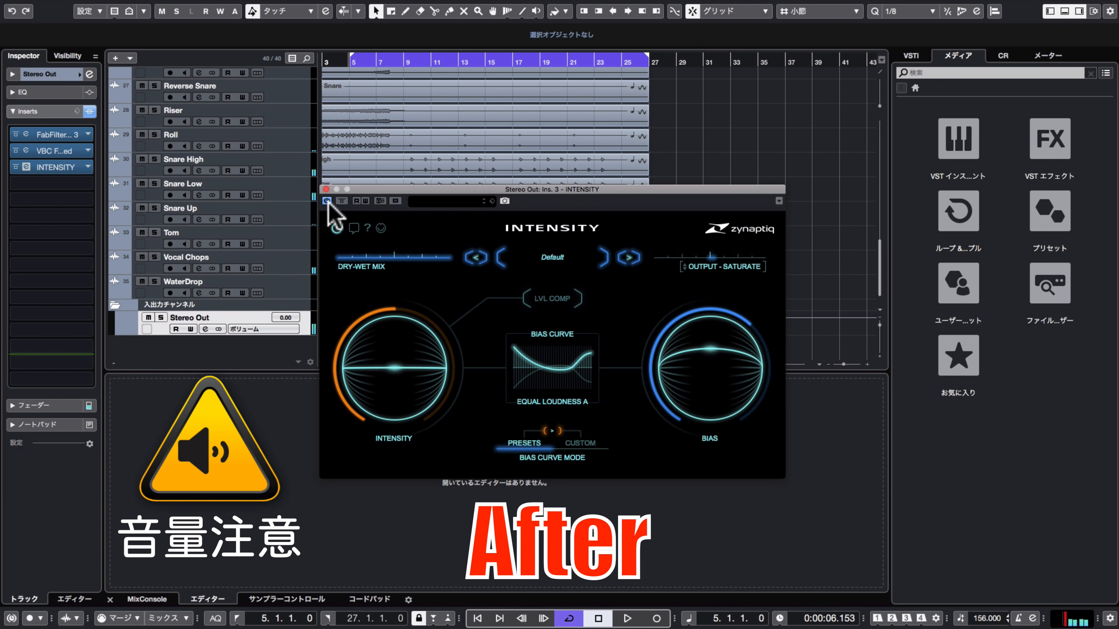
key(space)
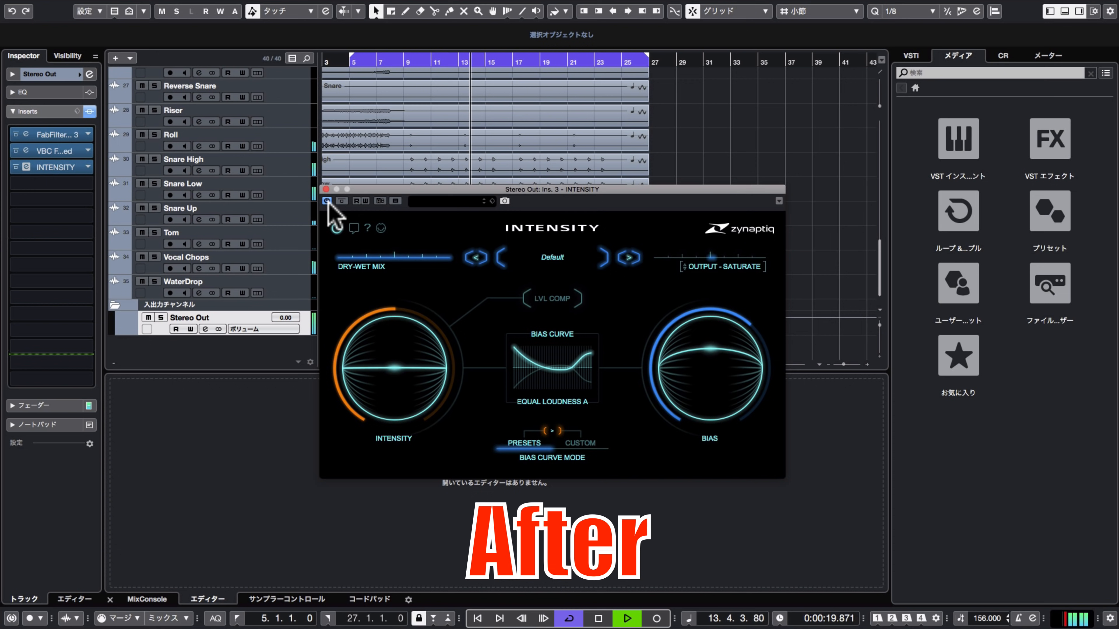
key(space)
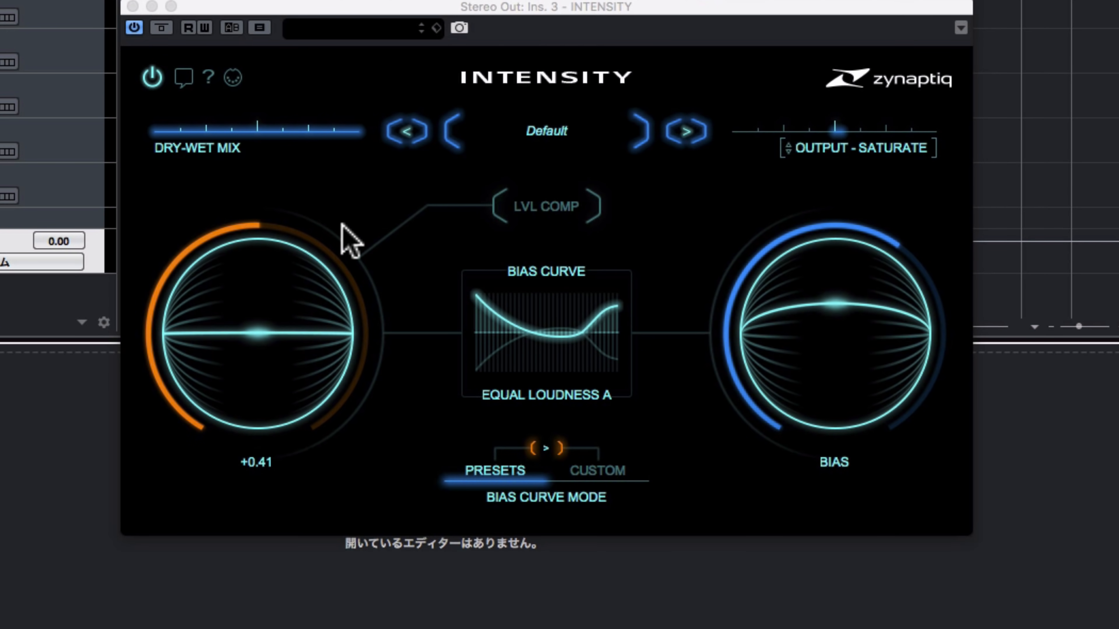
Raise the Bias amount with the Equal Loudness A curve in use.
mouse_move(731, 331)
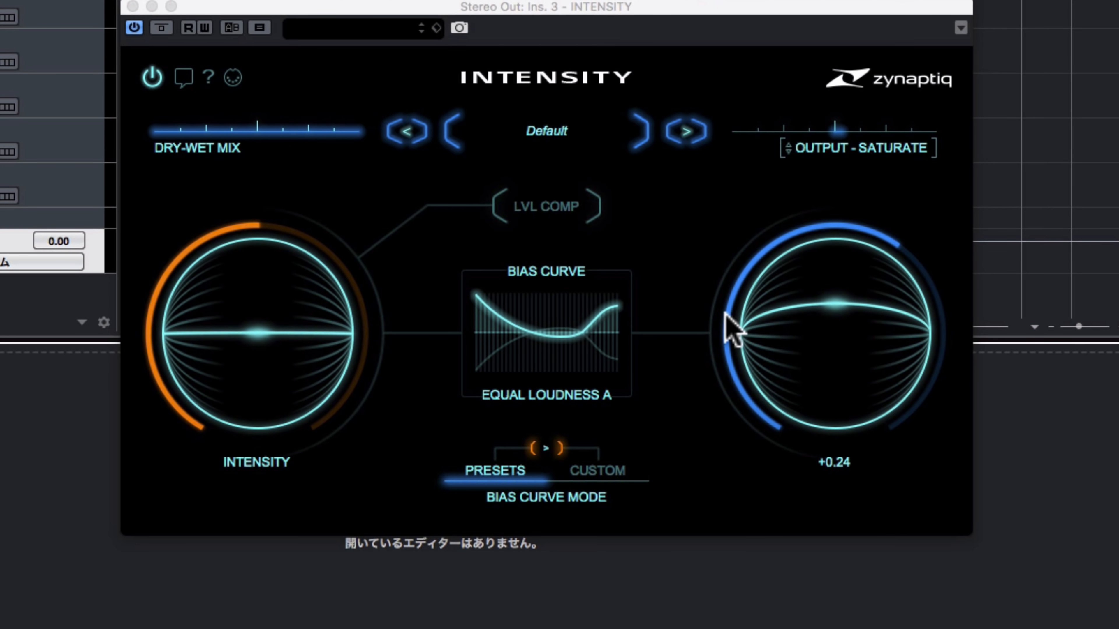
mouse_move(296, 380)
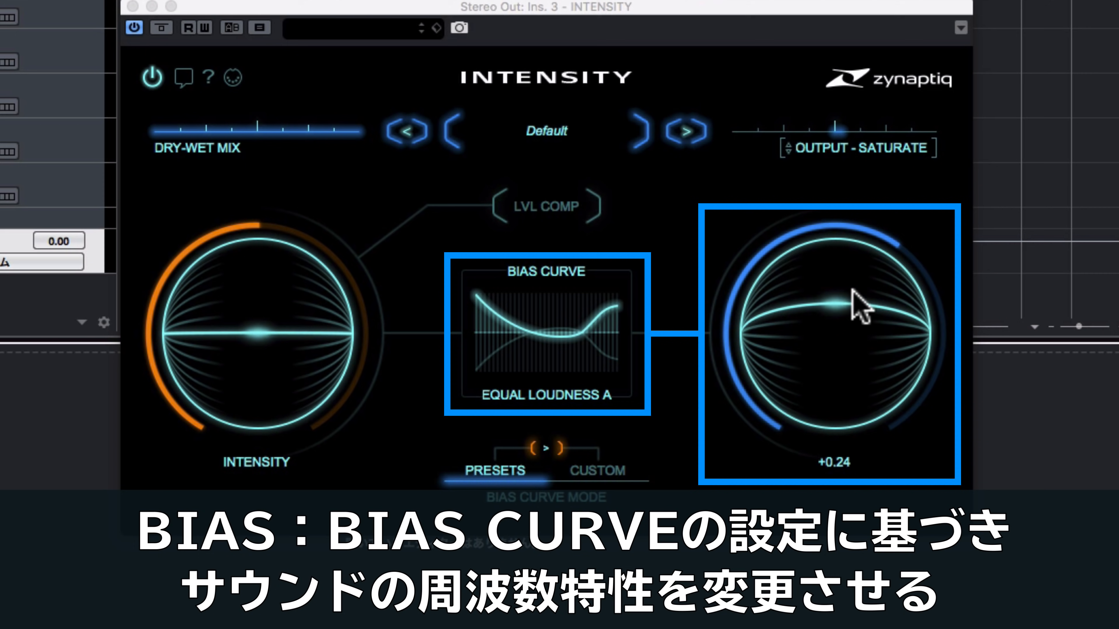
drag(854, 305, 798, 270)
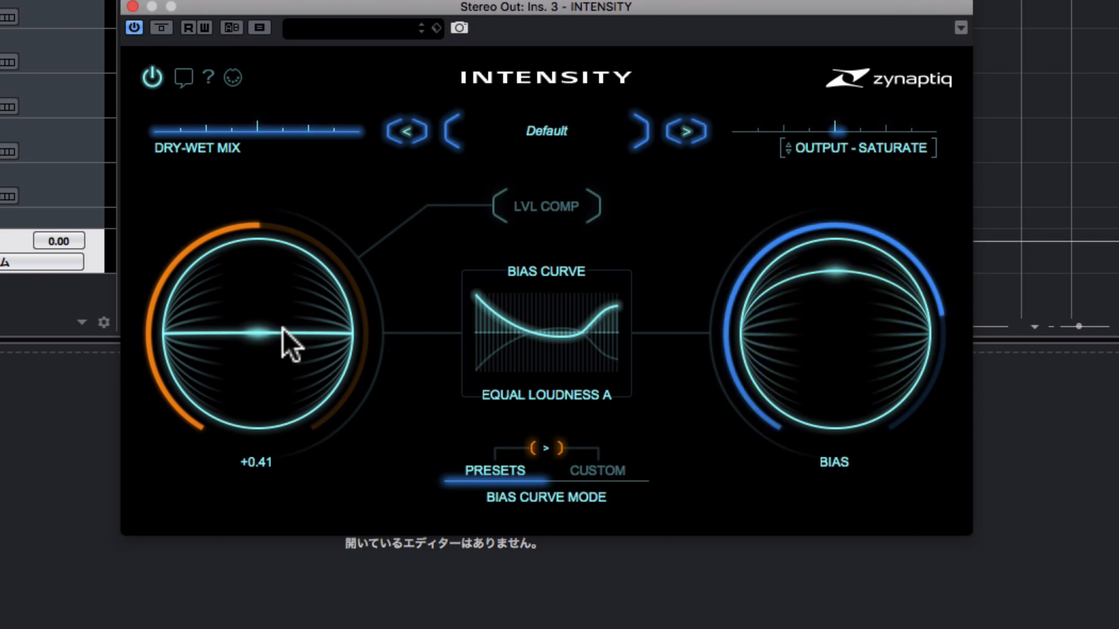
Reset the Intensity amount to 0.00 and raise it to about +0.56.
alt+click(276, 340)
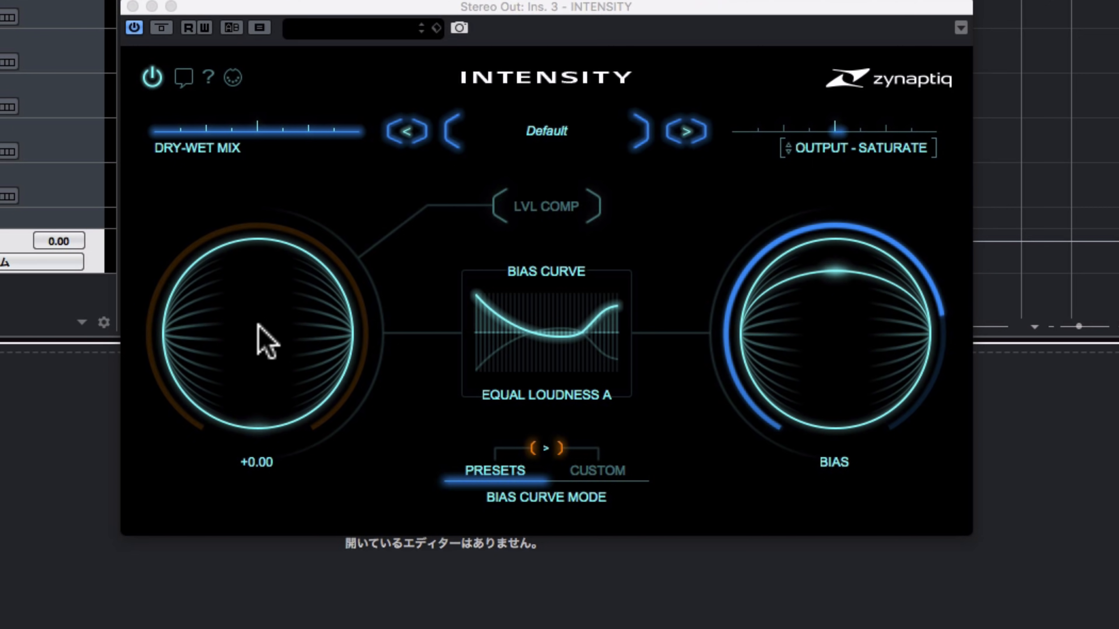
mouse_move(258, 325)
mouse_down()
mouse_move(246, 238)
mouse_move(269, 185)
mouse_up()
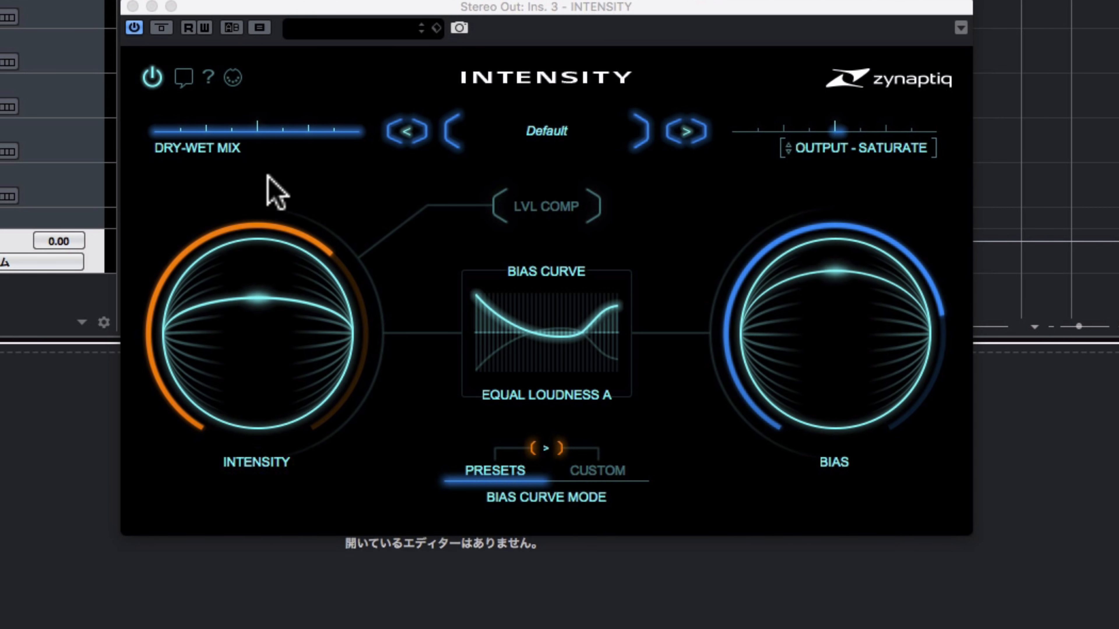
Enable LVL COMP, sweep the Intensity down to its minimum and up to +1.00, and settle it at about +0.40.
click(545, 205)
mouse_move(271, 302)
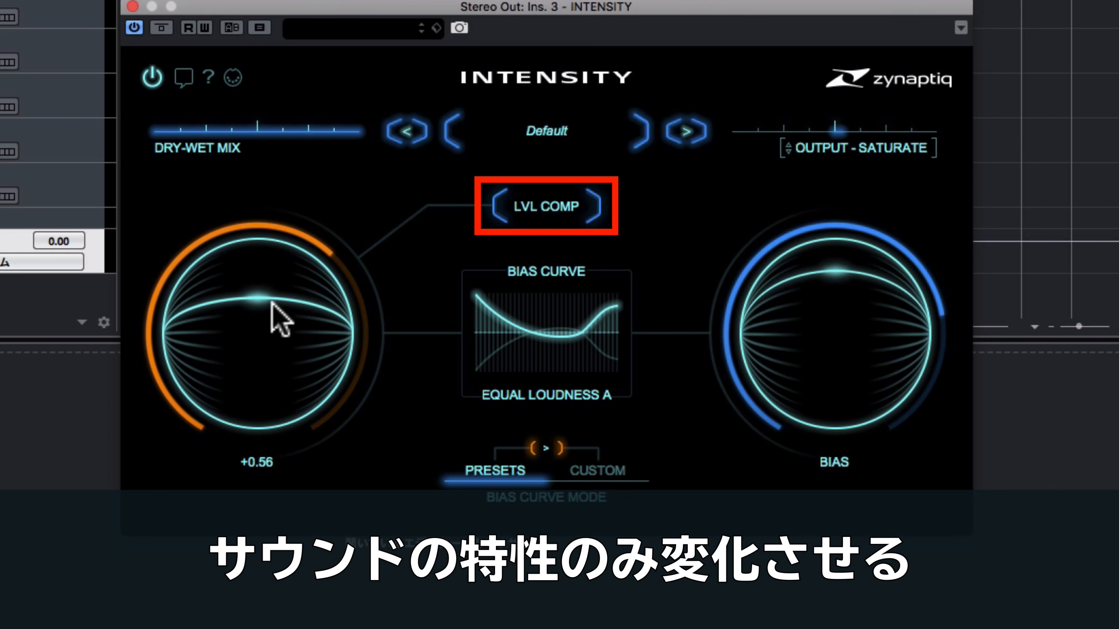
drag(280, 286, 229, 529)
mouse_move(238, 352)
mouse_down()
mouse_move(250, 356)
mouse_move(236, 241)
mouse_move(286, 134)
mouse_up()
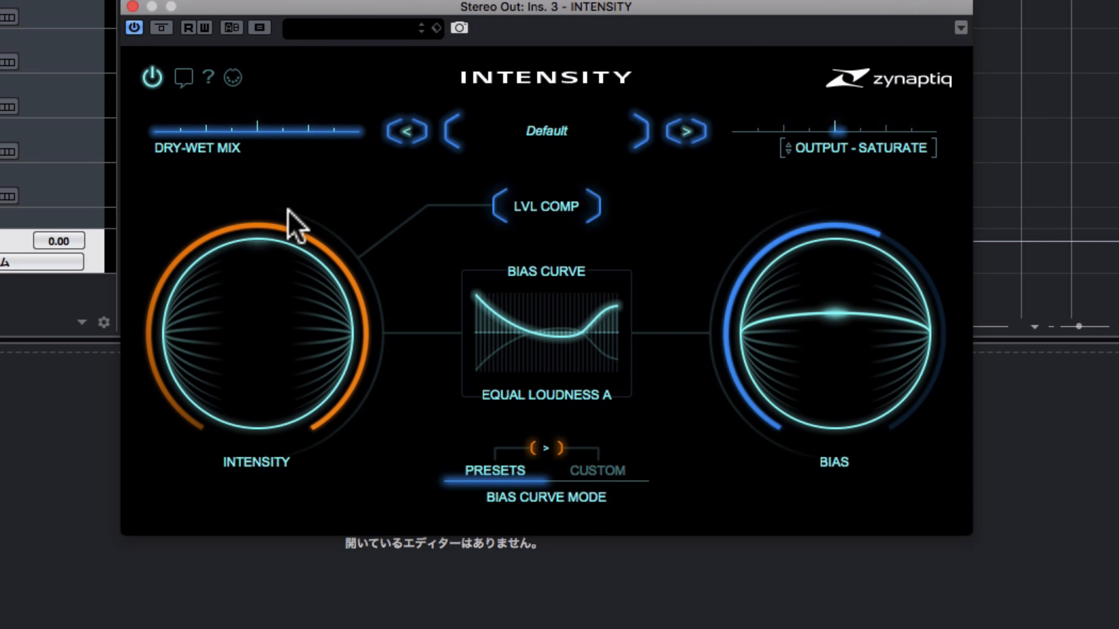
click(301, 307)
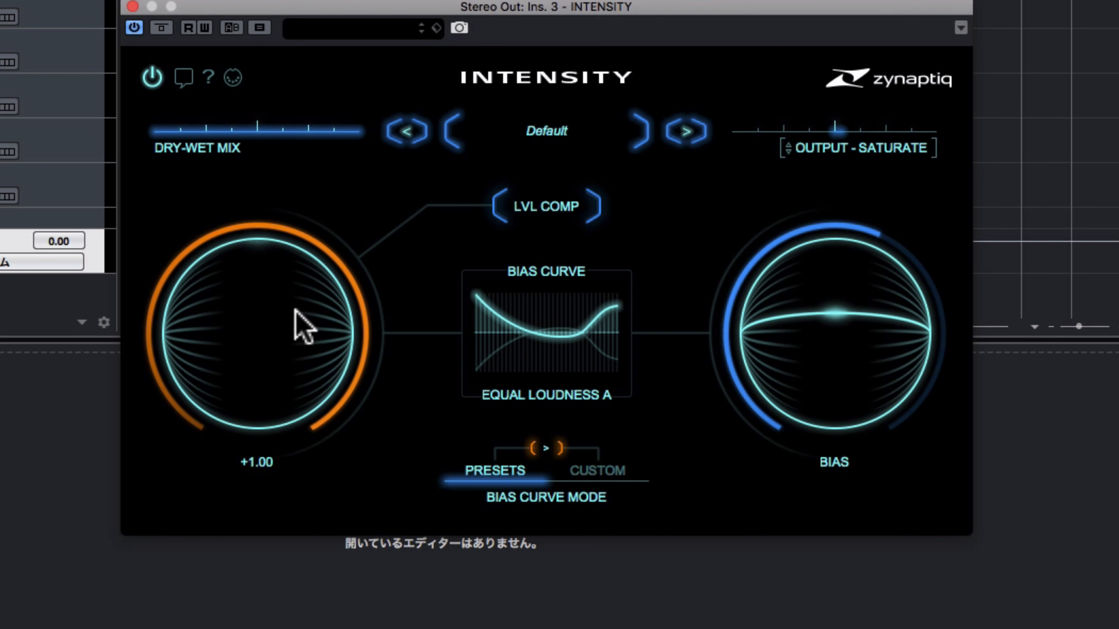
drag(299, 320, 245, 428)
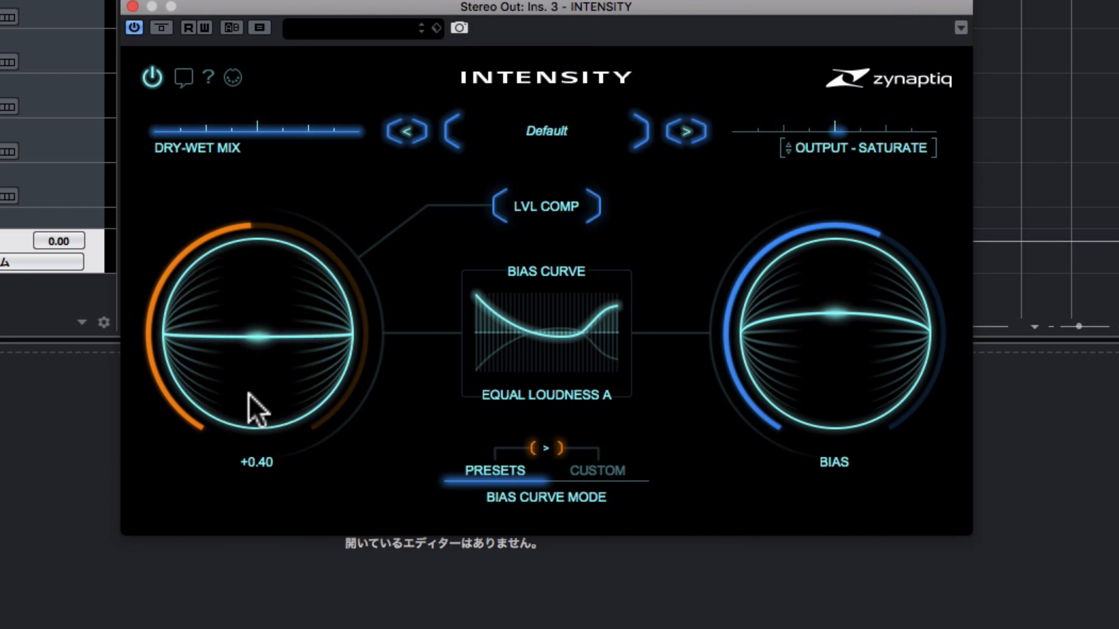
Sweep the Bias amount up to +1.00 and down to -1.00, and bring it back to about -0.02.
mouse_move(874, 320)
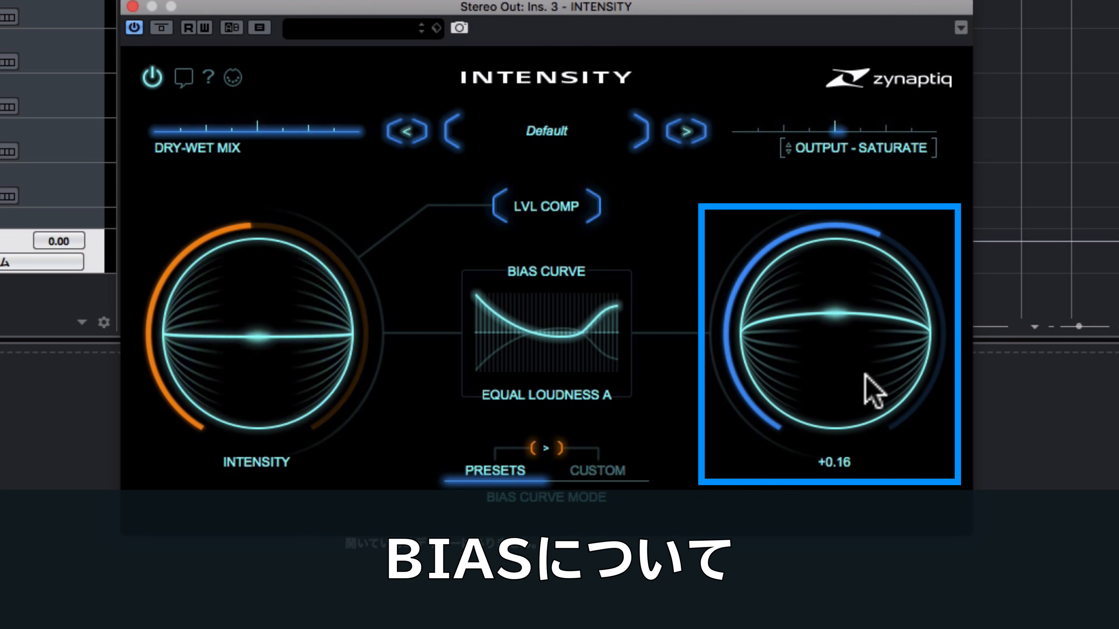
mouse_move(832, 328)
mouse_down()
mouse_move(824, 342)
mouse_move(831, 295)
mouse_move(799, 374)
mouse_move(817, 307)
mouse_move(812, 345)
mouse_move(798, 342)
mouse_up()
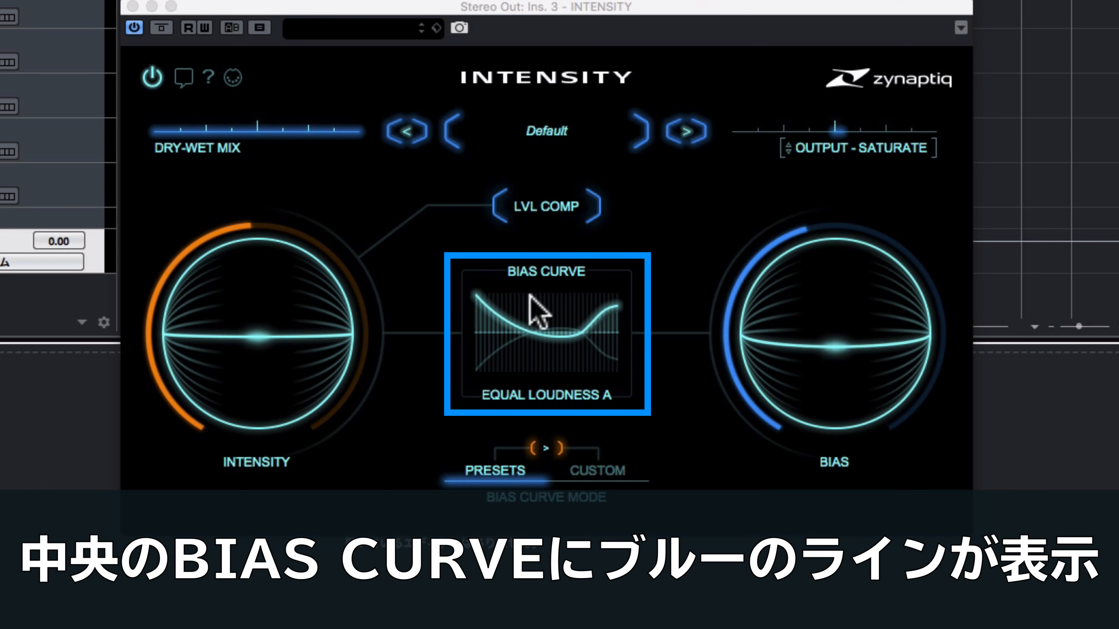
drag(815, 356, 850, 216)
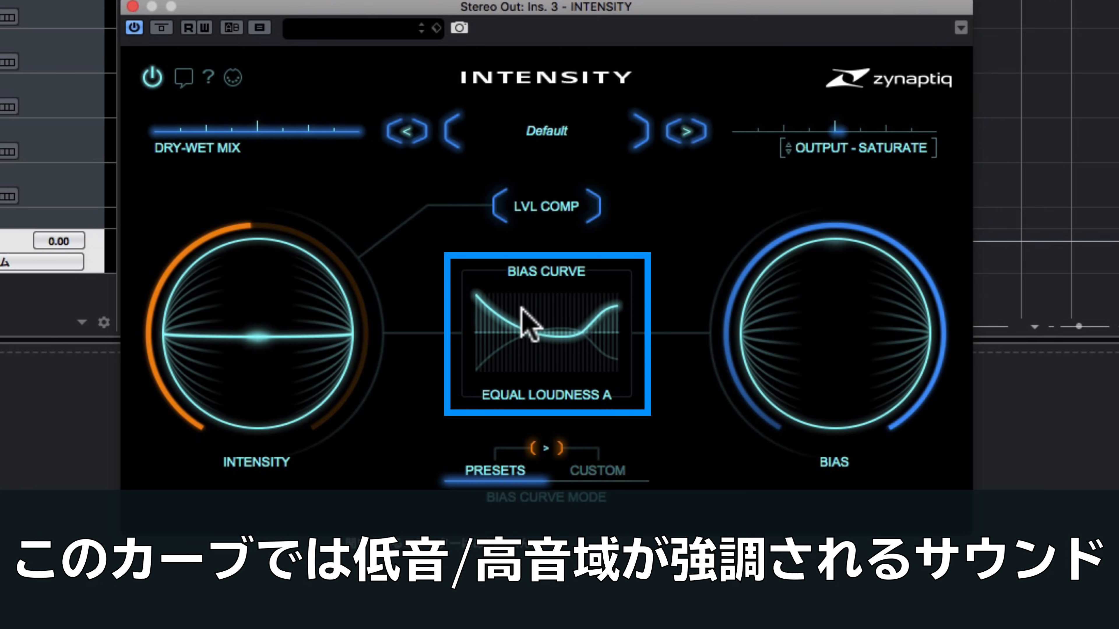
mouse_move(823, 332)
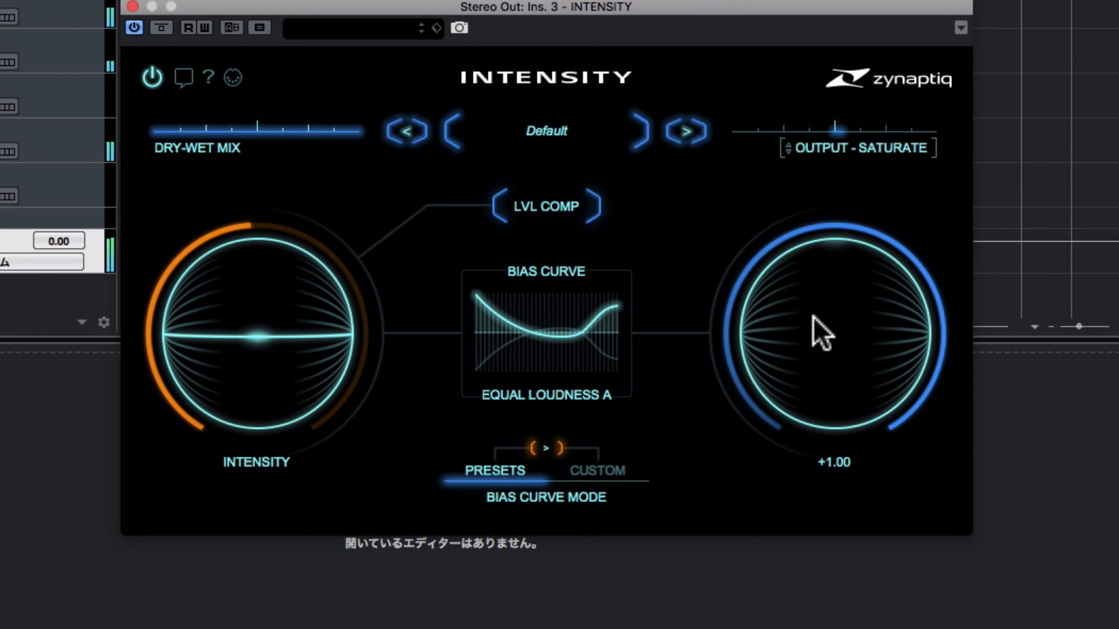
mouse_move(815, 305)
mouse_down()
mouse_move(775, 481)
mouse_move(784, 572)
mouse_up()
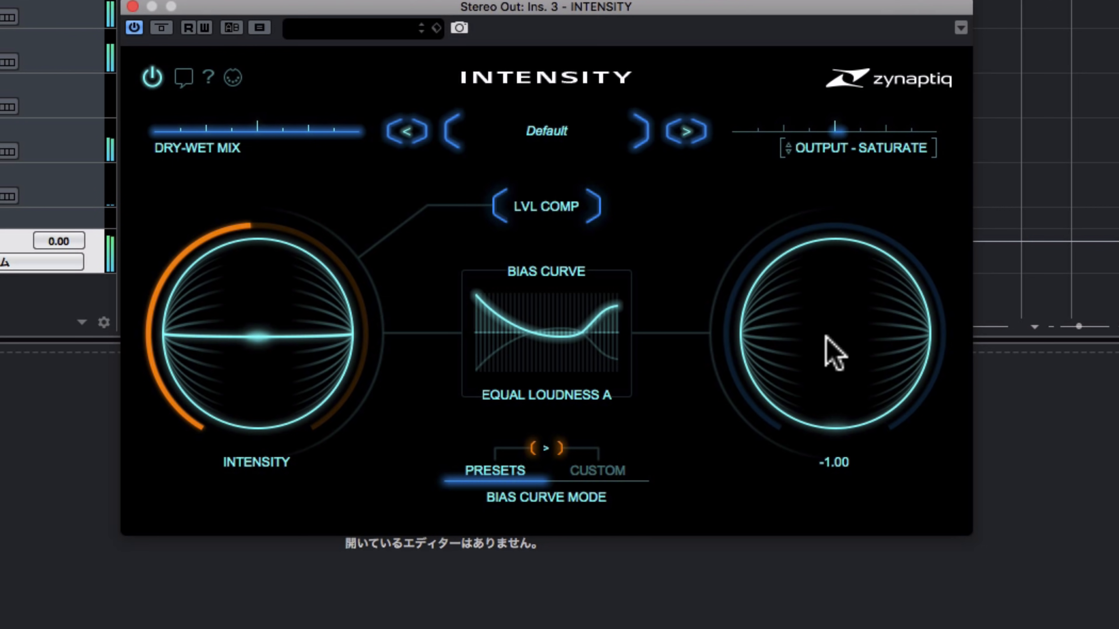
drag(835, 353, 806, 300)
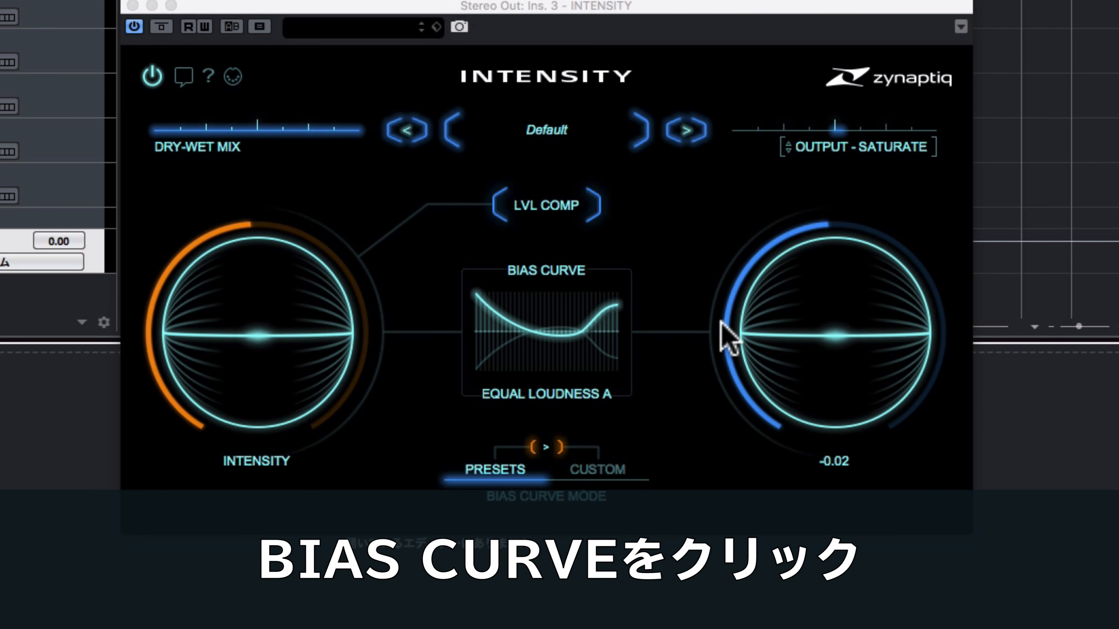
Change the bias curve preset to HF Rolloff and adjust the Bias amount during playback.
click(566, 330)
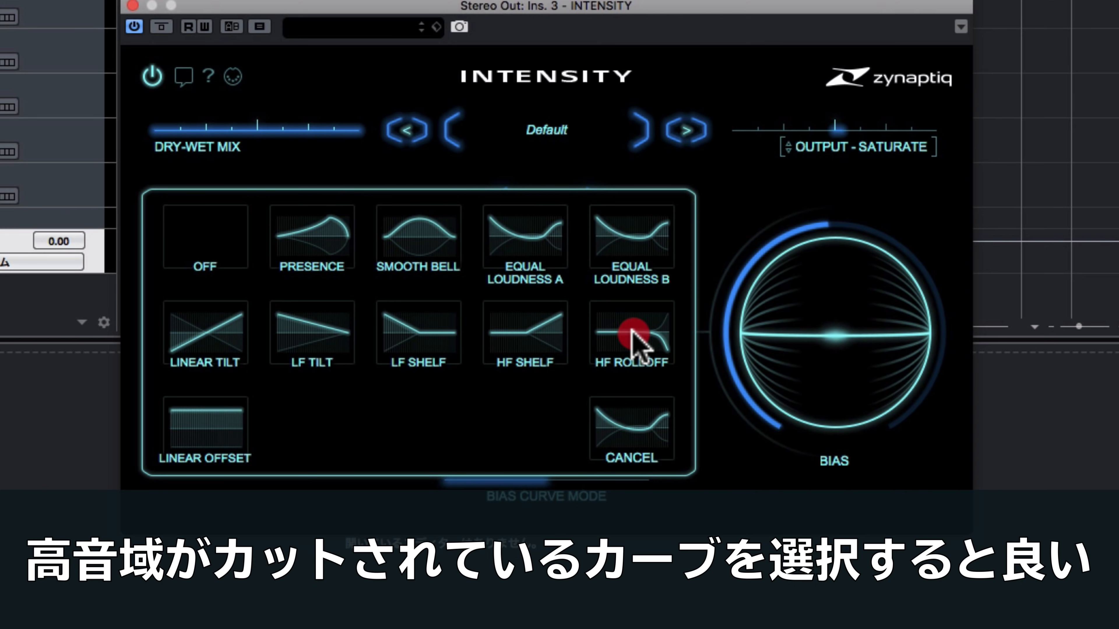
click(636, 344)
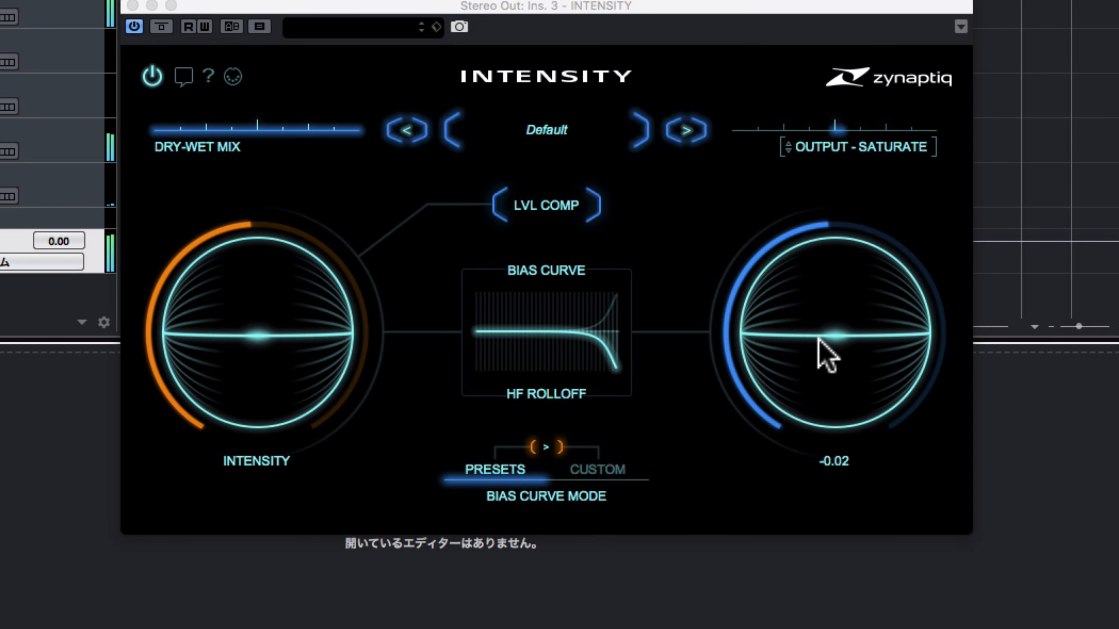
mouse_move(818, 340)
mouse_down()
mouse_move(821, 284)
mouse_move(840, 246)
mouse_move(820, 345)
mouse_move(814, 335)
mouse_up()
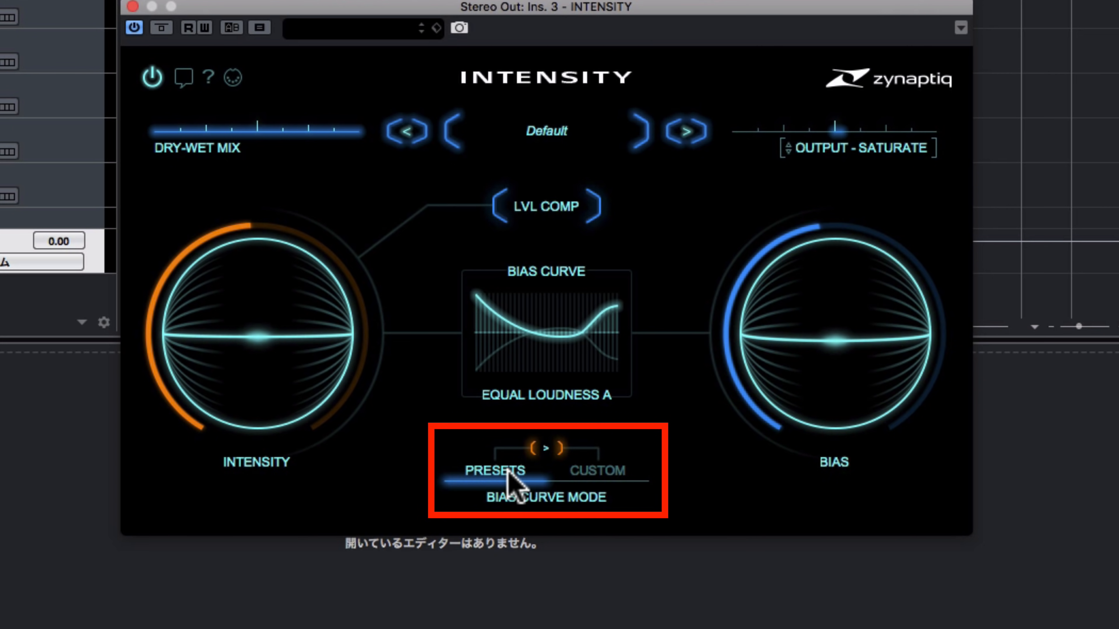
Switch the bias curve mode to Custom, raise the 50 Hz band and lower the 200 Hz band to -0.40.
click(598, 469)
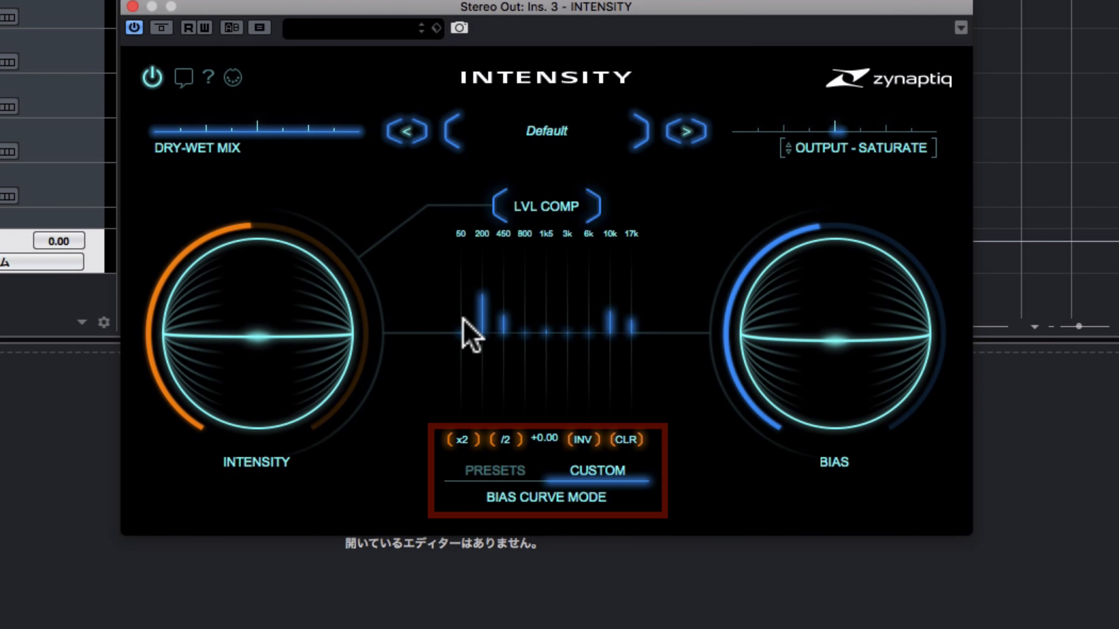
mouse_move(464, 319)
mouse_down()
mouse_move(466, 272)
mouse_move(464, 354)
mouse_move(463, 287)
mouse_move(488, 305)
mouse_move(489, 375)
mouse_up()
click(544, 286)
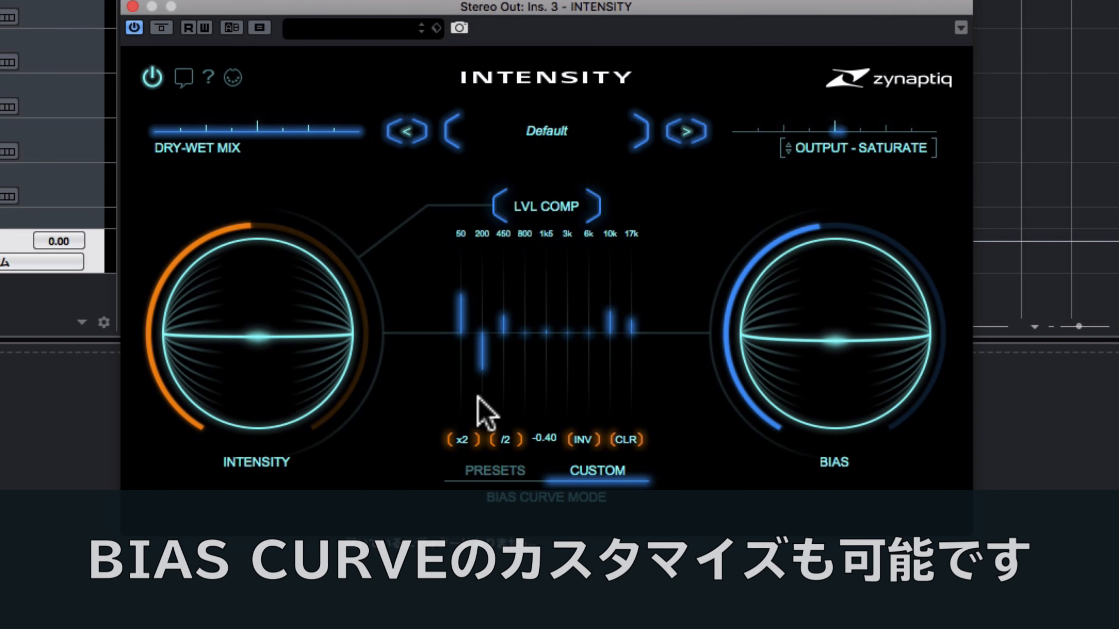
Double, halve and invert the custom band values, clear them all, and return the bias curve mode to Presets.
click(472, 438)
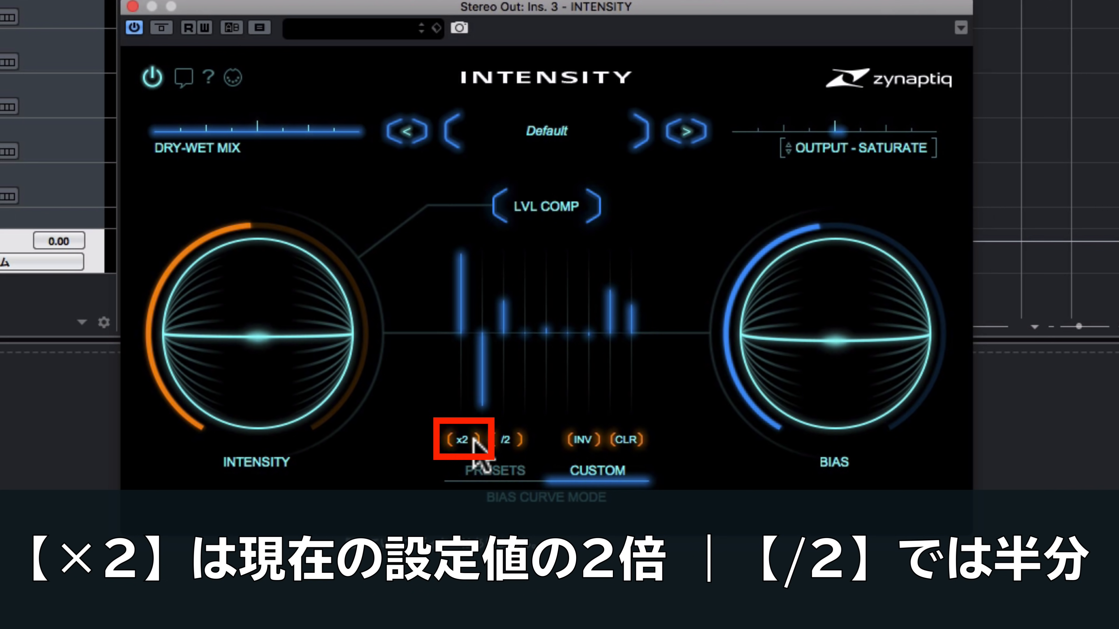
click(507, 439)
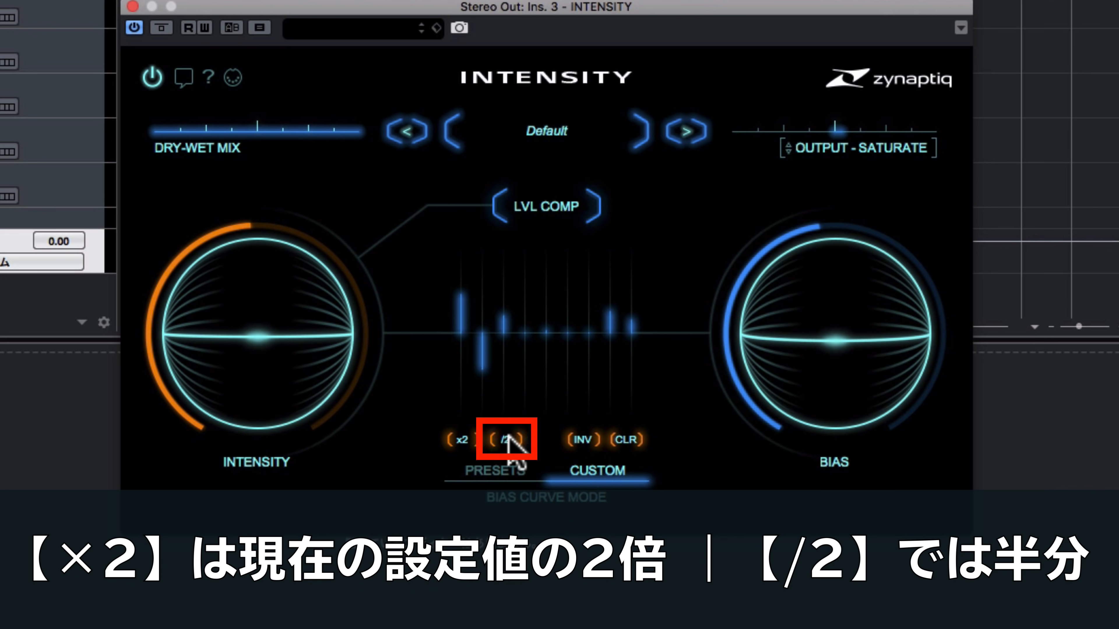
click(588, 434)
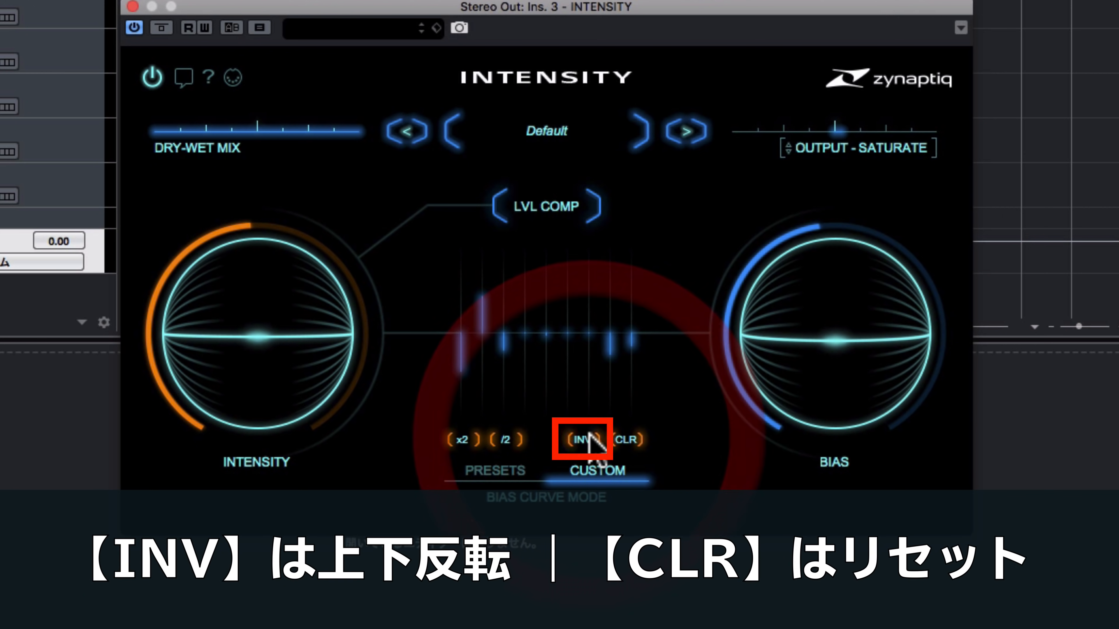
click(624, 437)
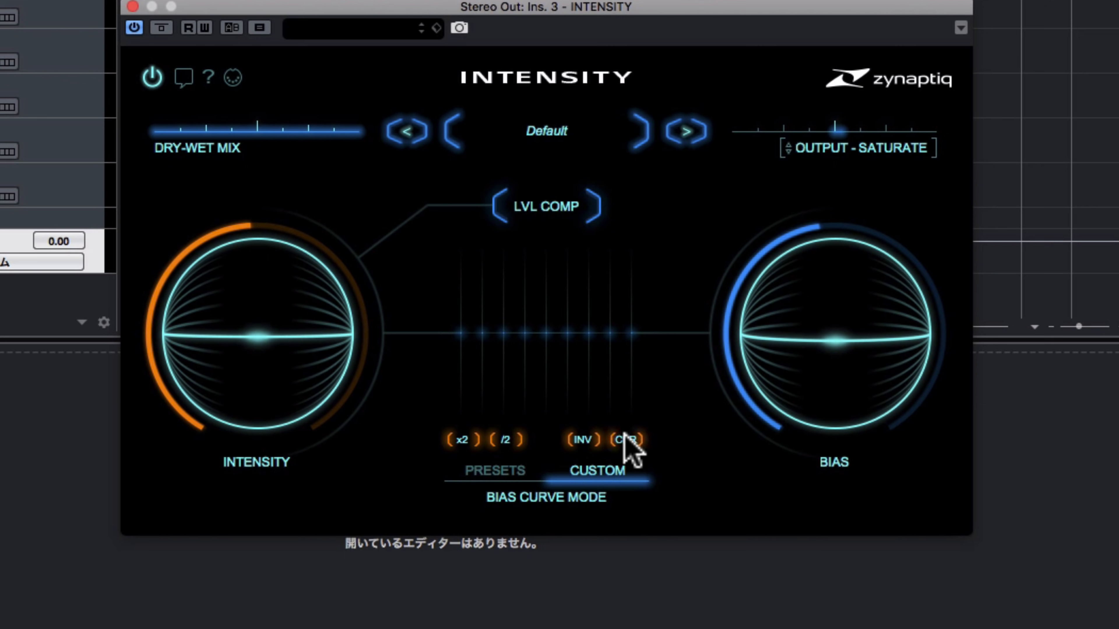
click(501, 467)
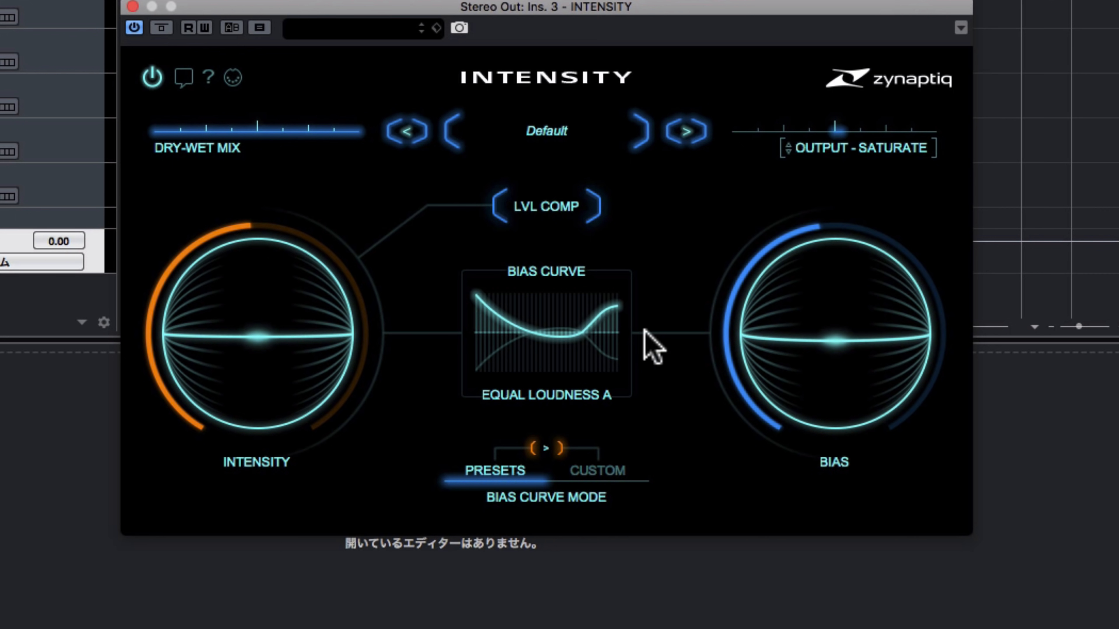
mouse_move(826, 314)
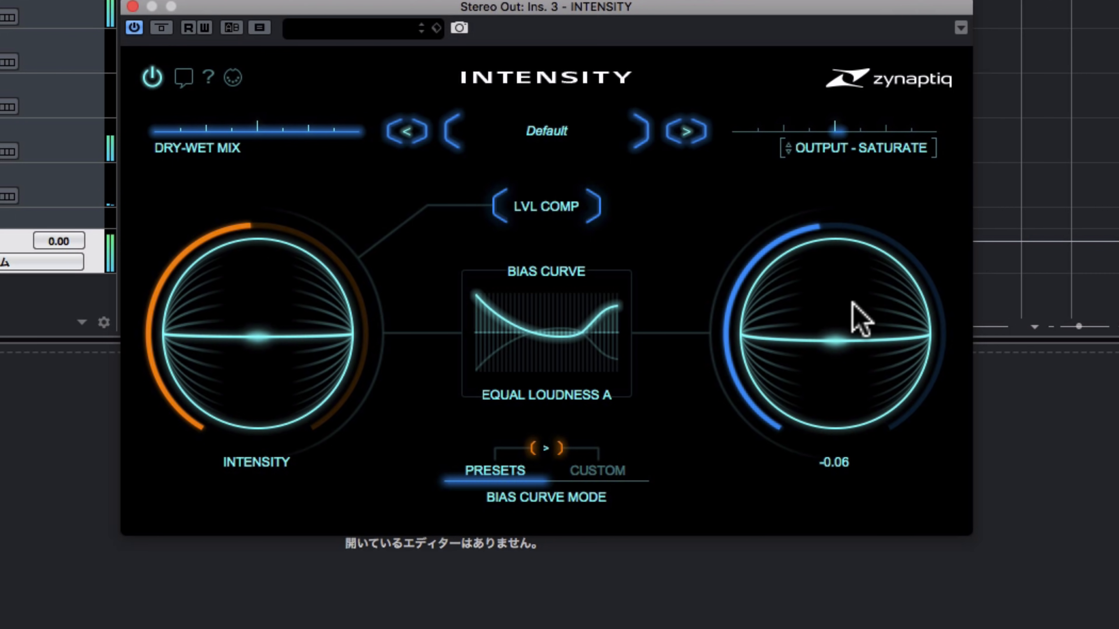
Raise the Bias amount to about +0.10 and the Intensity to about +0.75.
drag(851, 301, 822, 282)
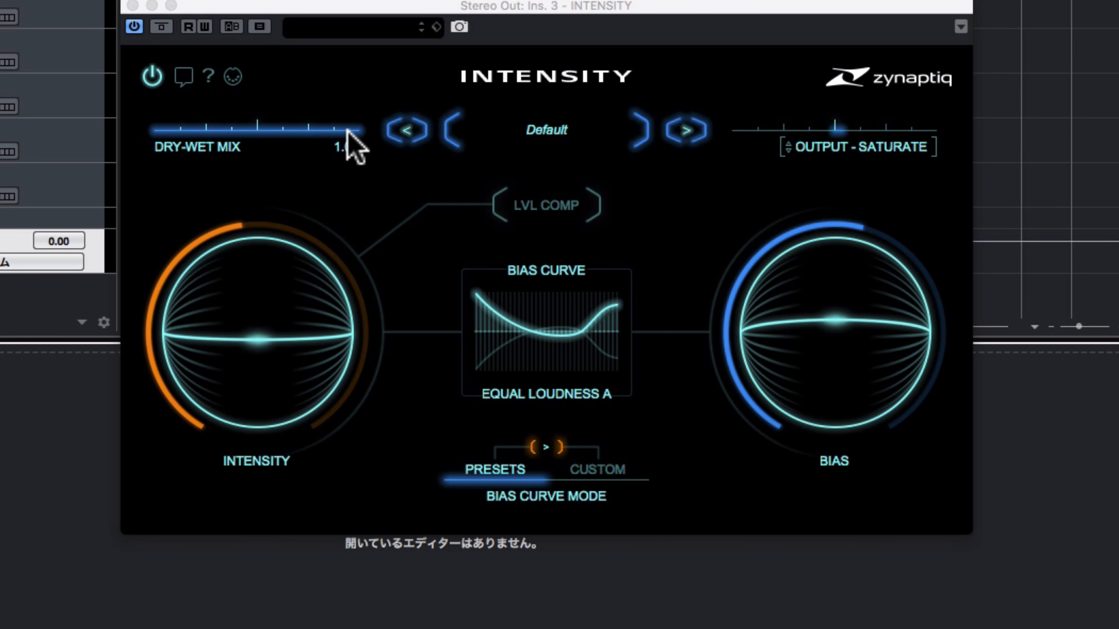
drag(266, 337, 267, 269)
Set the Dry-Wet Mix to 1.00, lower it to 0.55 during playback and fine-tune it near the halfway mark.
drag(305, 129, 370, 131)
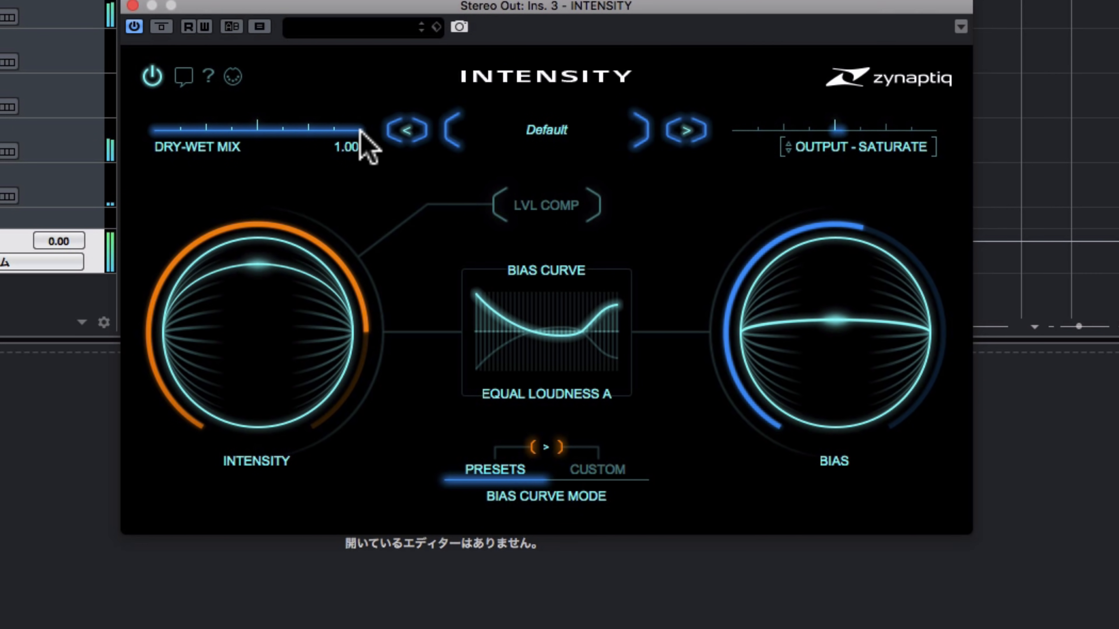
drag(342, 133, 269, 148)
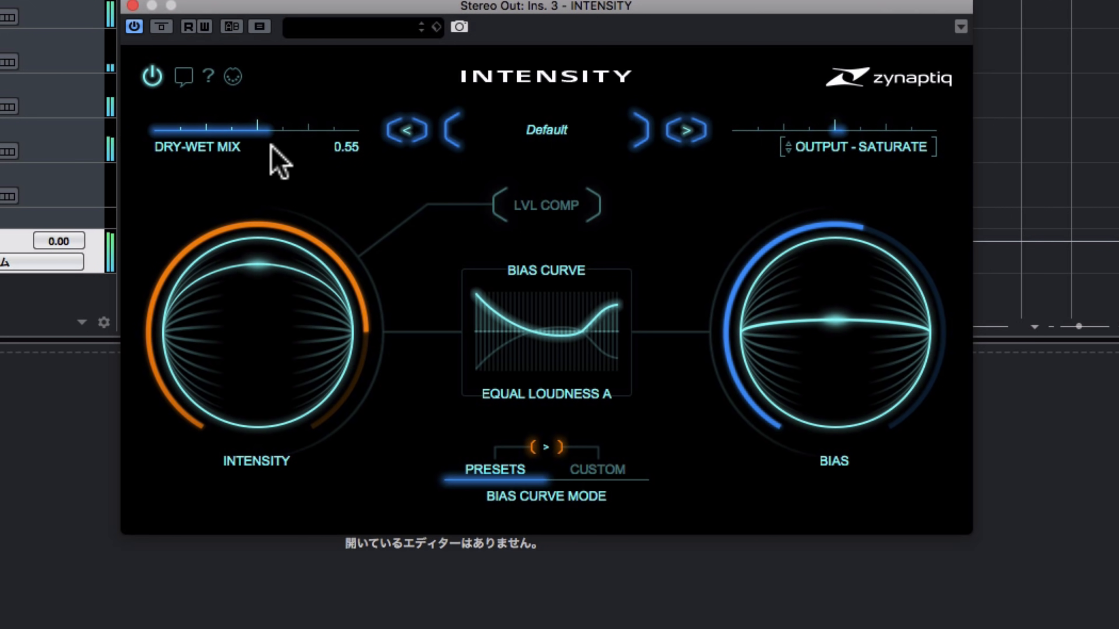
mouse_move(270, 130)
mouse_down()
mouse_move(367, 122)
mouse_move(269, 130)
mouse_up()
click(266, 132)
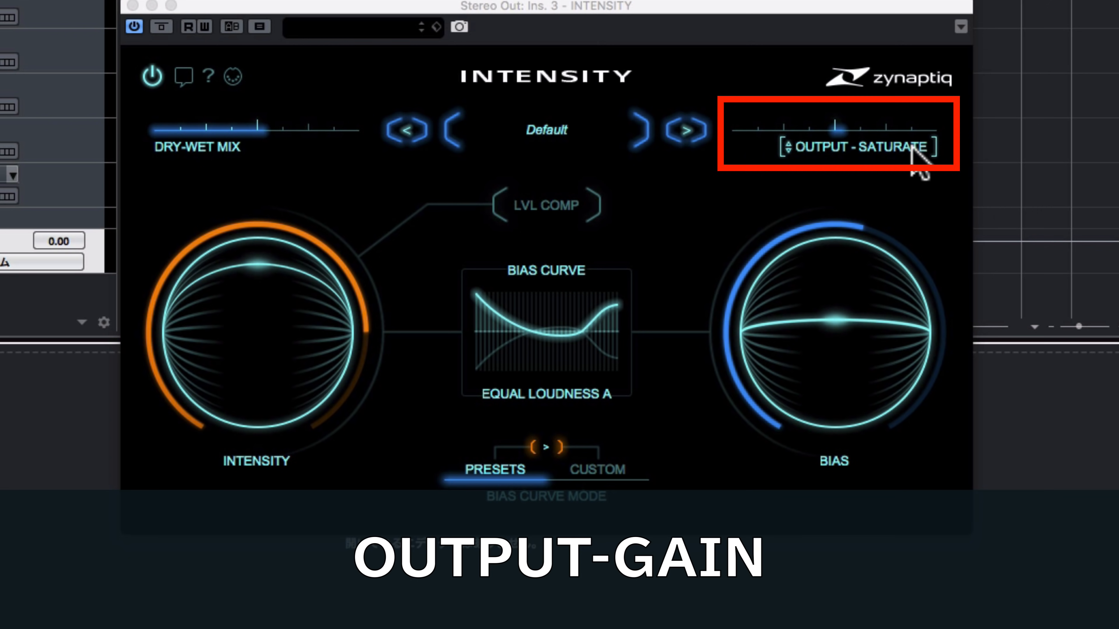
Switch the output mode from Saturate to Gain and back to Saturate.
click(835, 153)
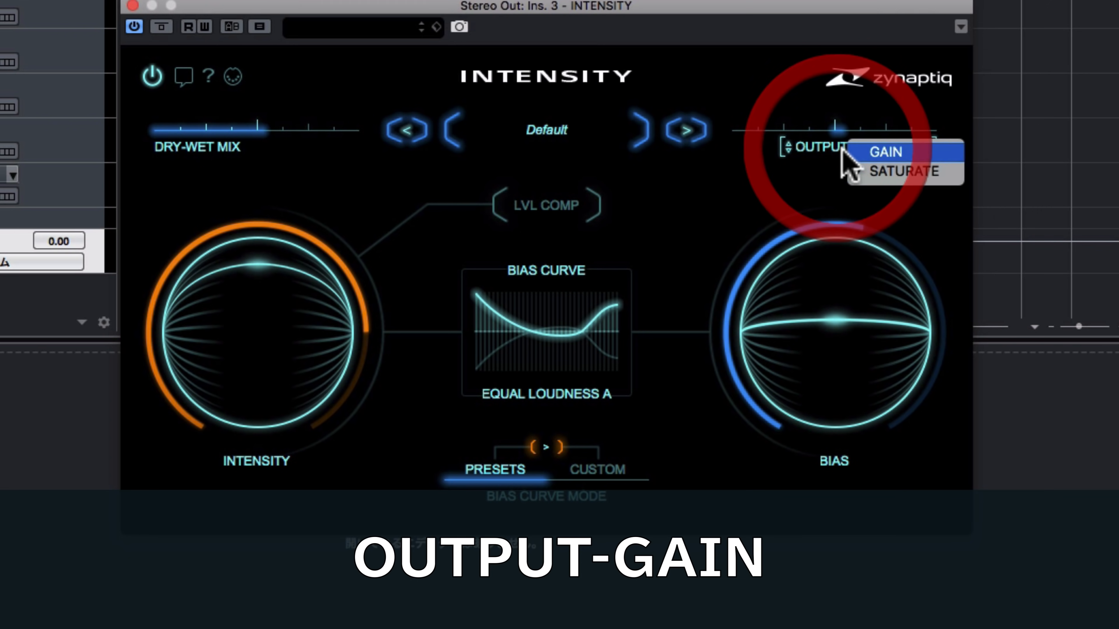
click(877, 152)
click(878, 154)
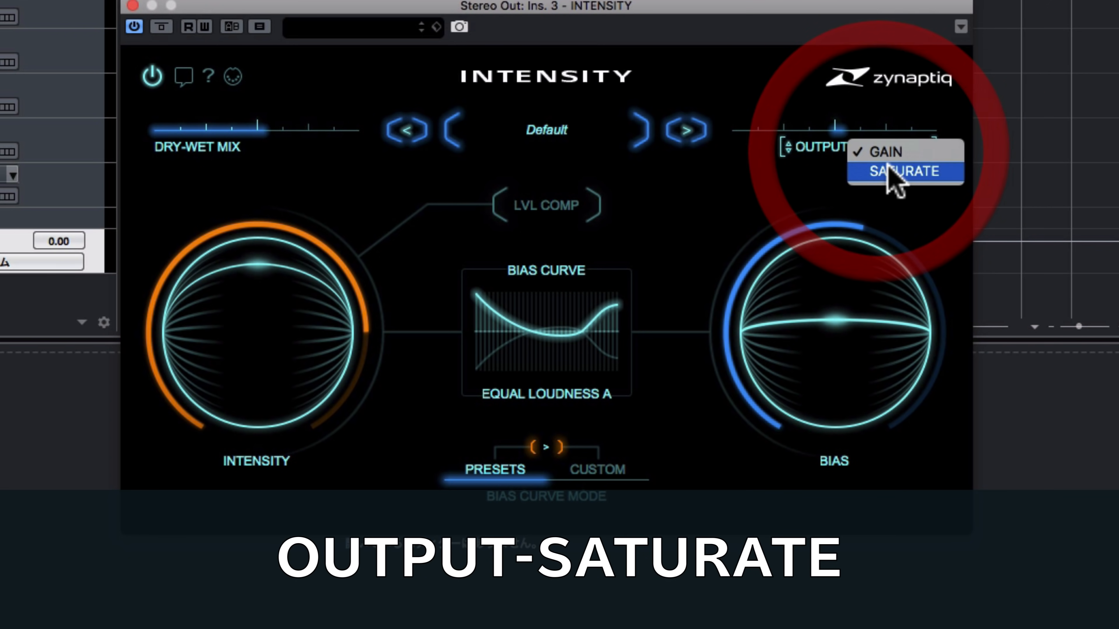
click(888, 170)
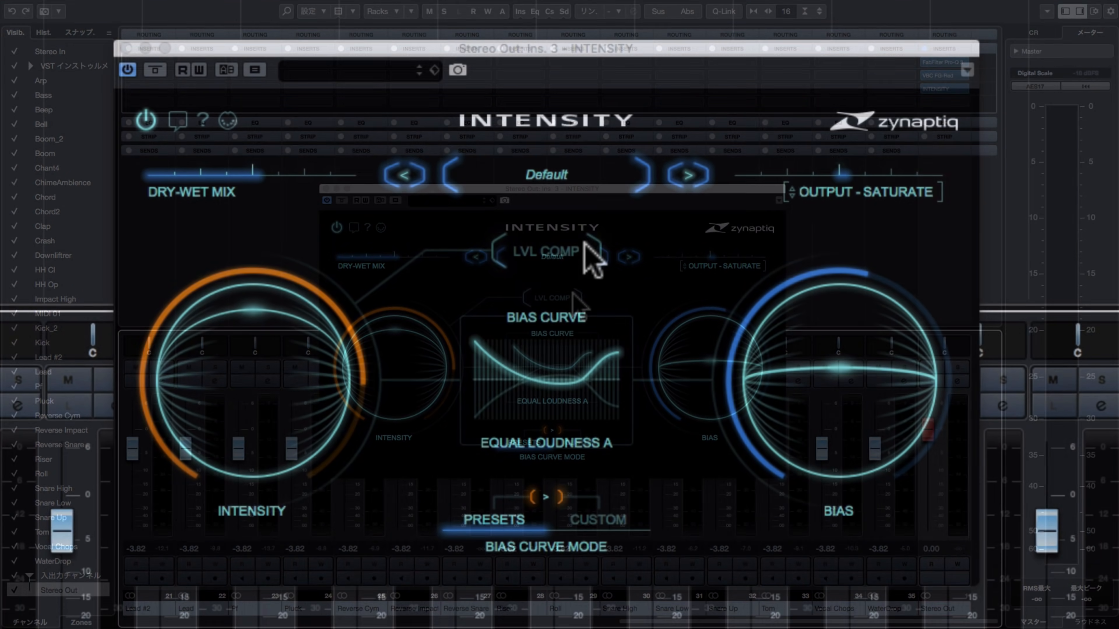
Turn the Intensity level compensation on and back off.
click(550, 296)
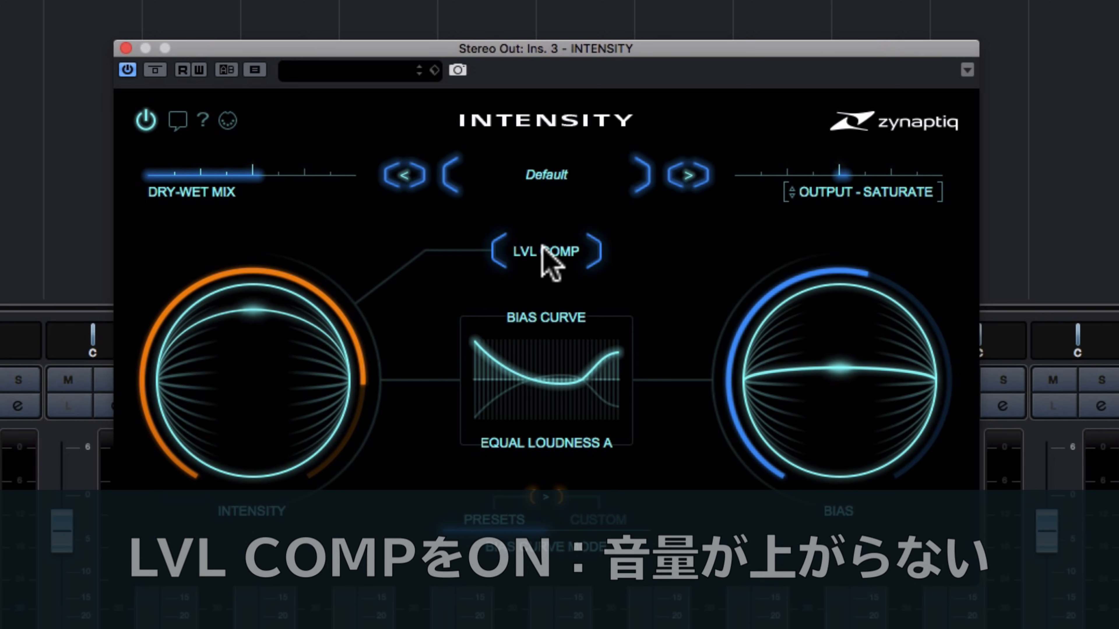
click(543, 247)
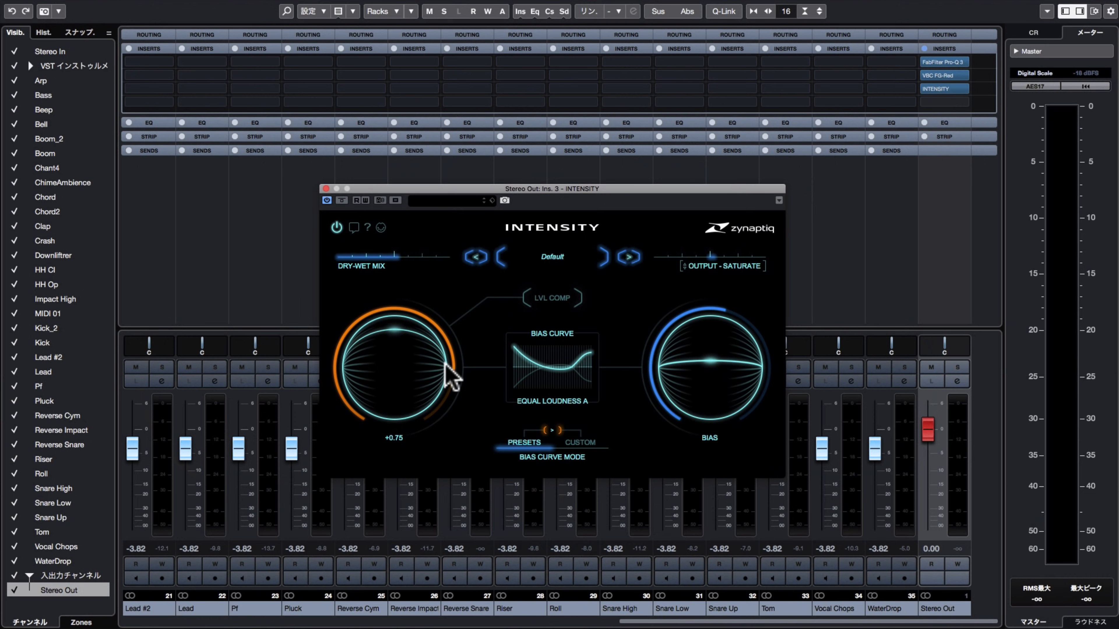
Lower the Intensity to about +0.34, and play the track with the Dry-Wet Mix raised to fully wet.
drag(409, 361, 382, 400)
key(space)
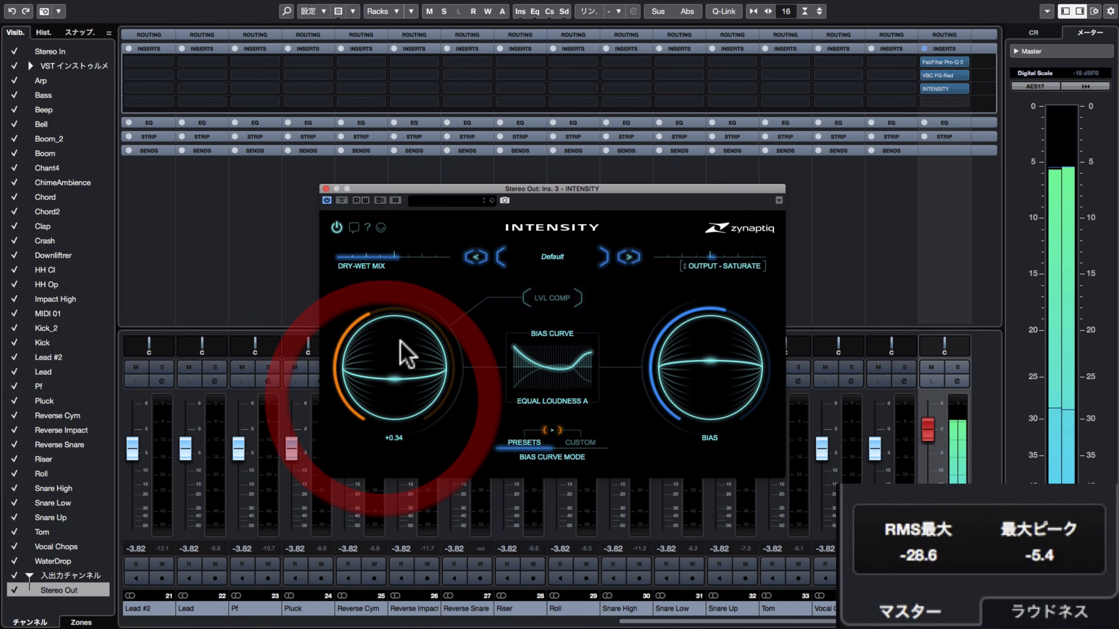
drag(394, 266, 454, 266)
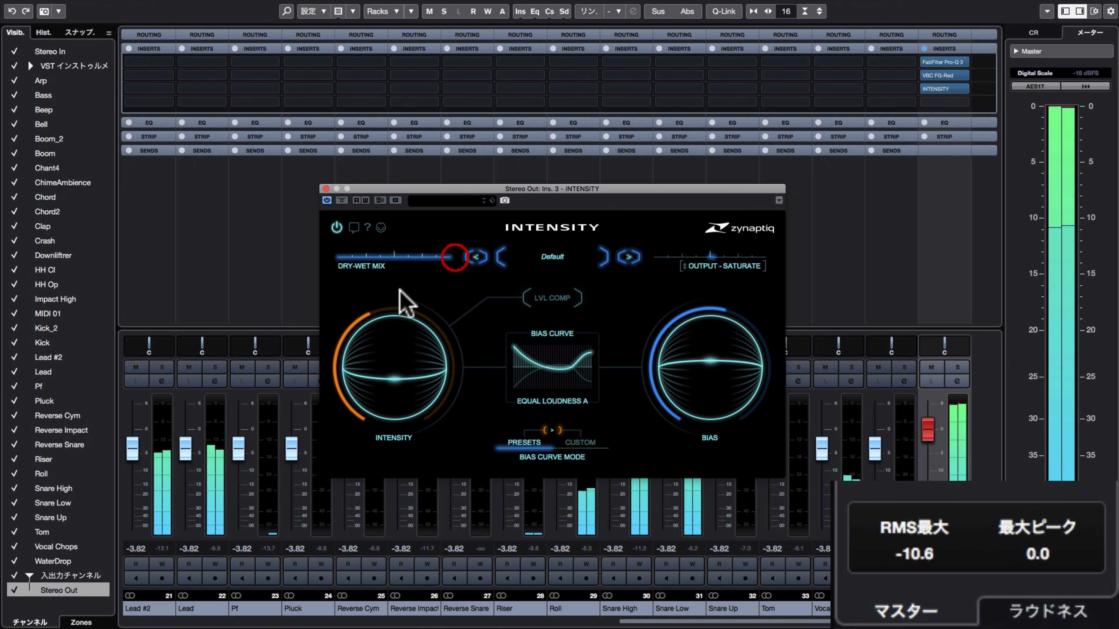
Raise the Intensity to about +0.51 in small adjustments during playback.
click(380, 353)
drag(380, 351, 381, 331)
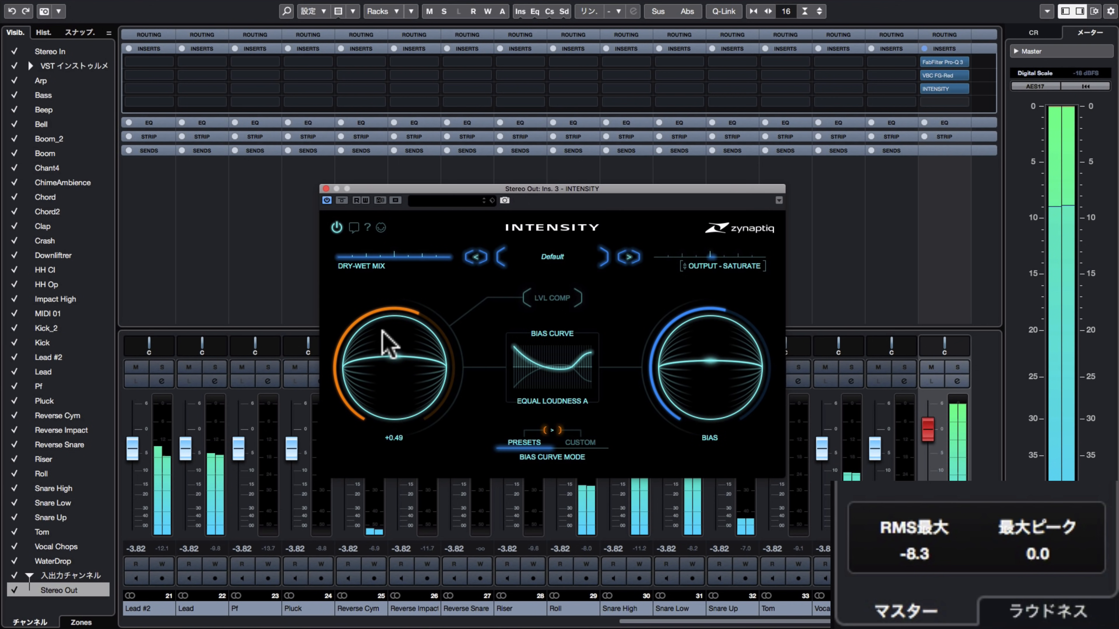
drag(382, 332, 382, 332)
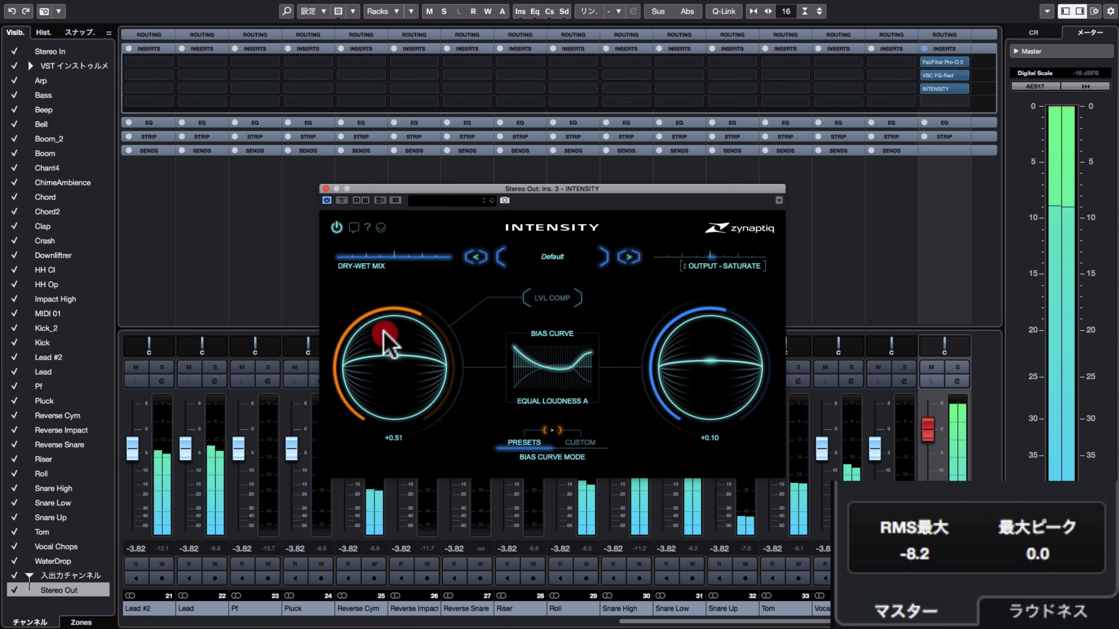
drag(383, 329, 383, 329)
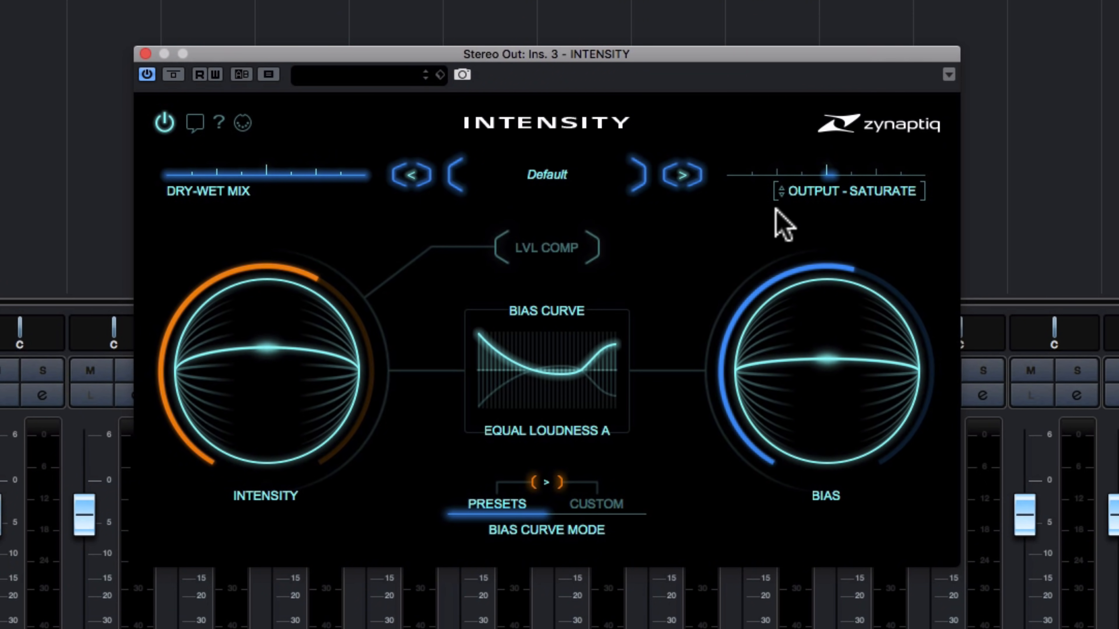
Set the output stage to Gain for comparison, and restore it to Saturate.
click(844, 196)
click(861, 194)
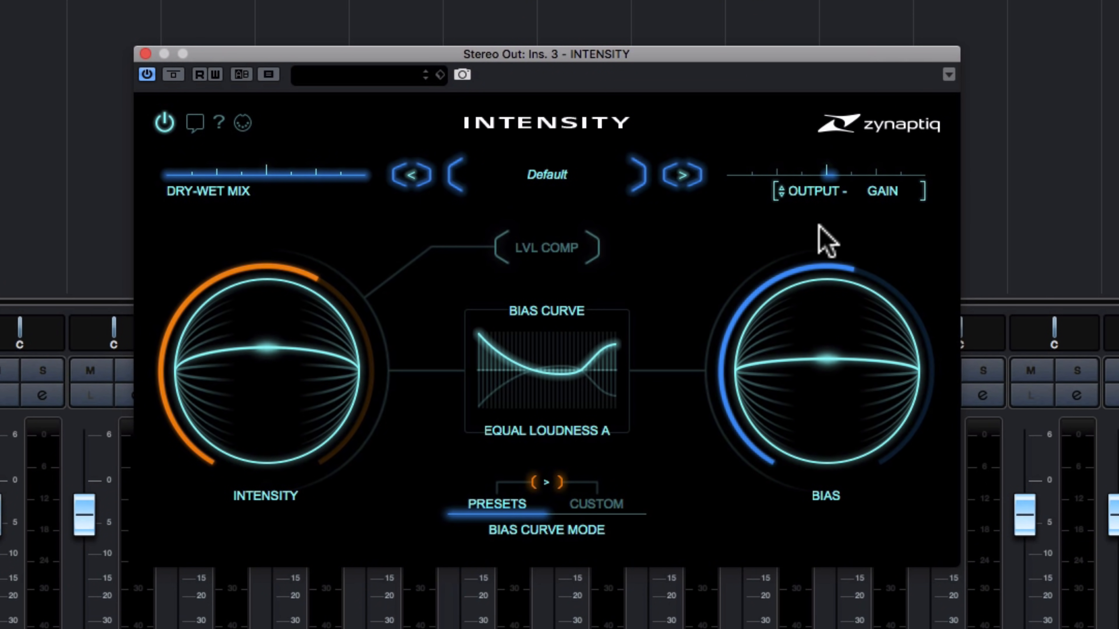
mouse_move(775, 367)
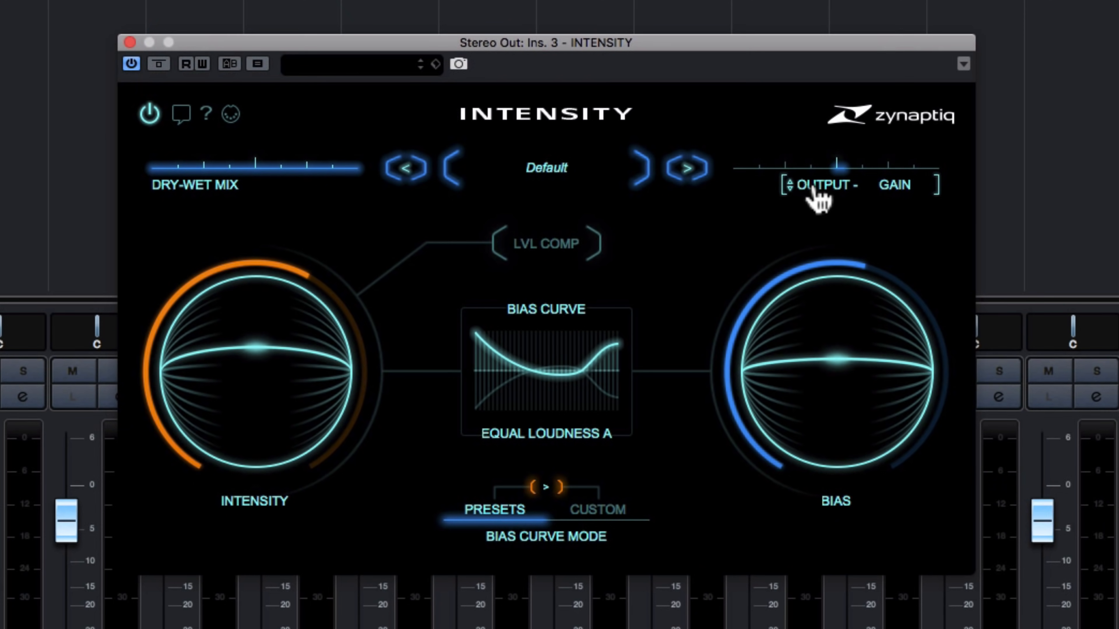
click(845, 185)
click(882, 205)
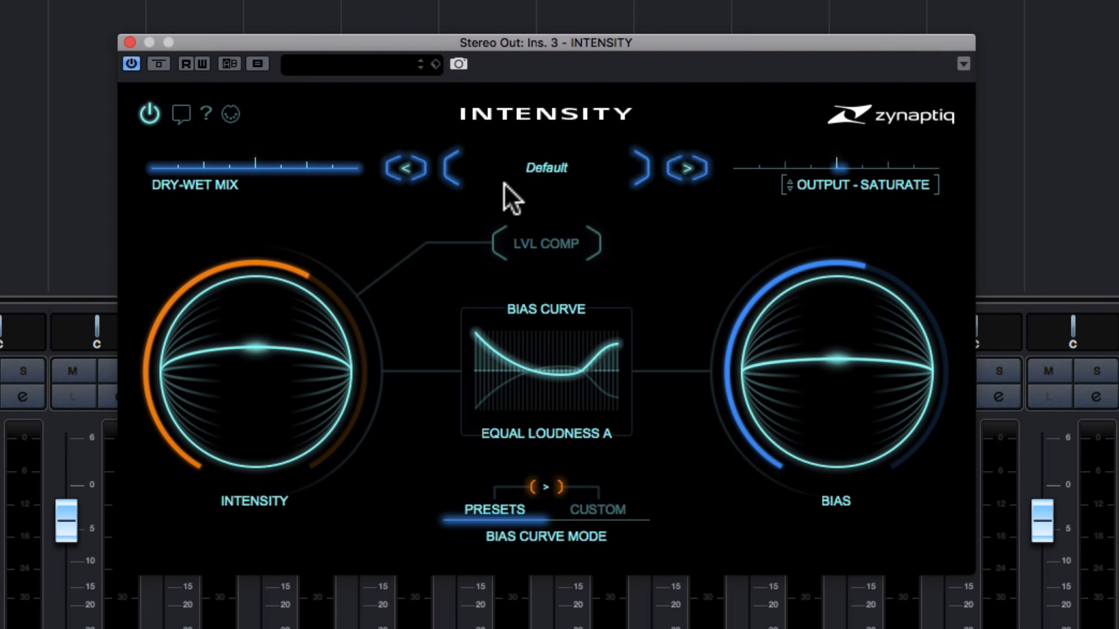
Bypass the INTENSITY insert and re-enable it during playback to compare the processed and unprocessed sound.
click(166, 65)
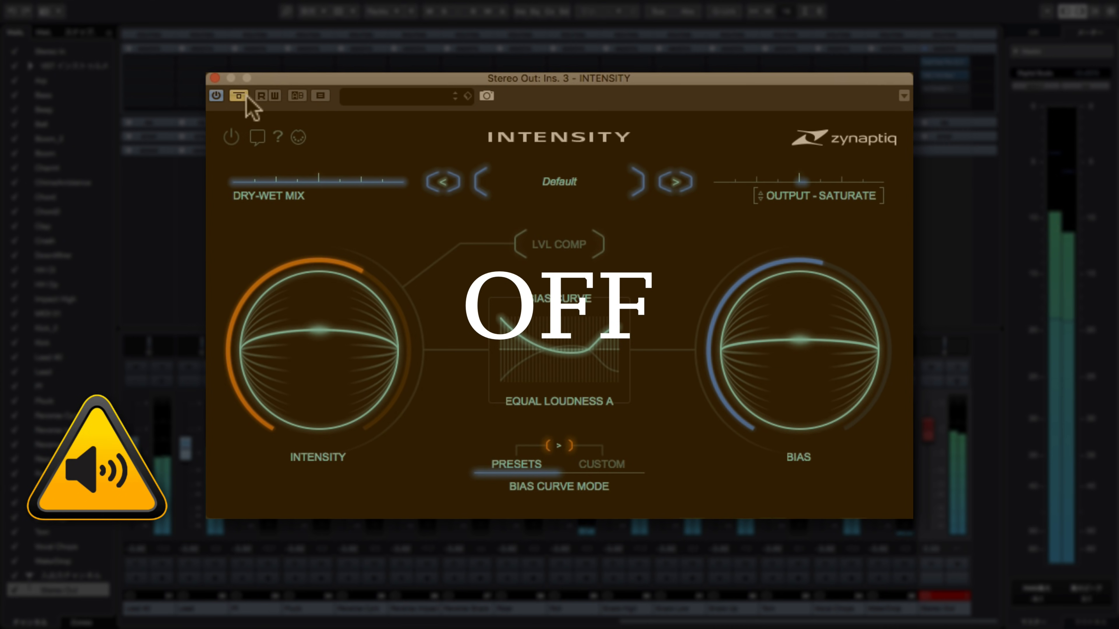
click(245, 97)
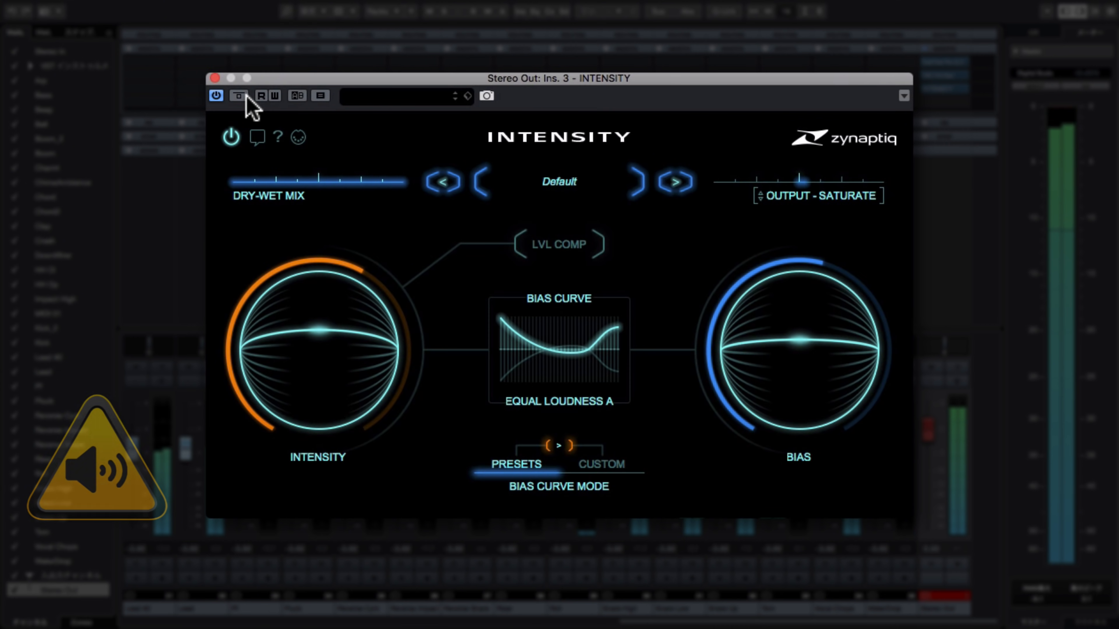